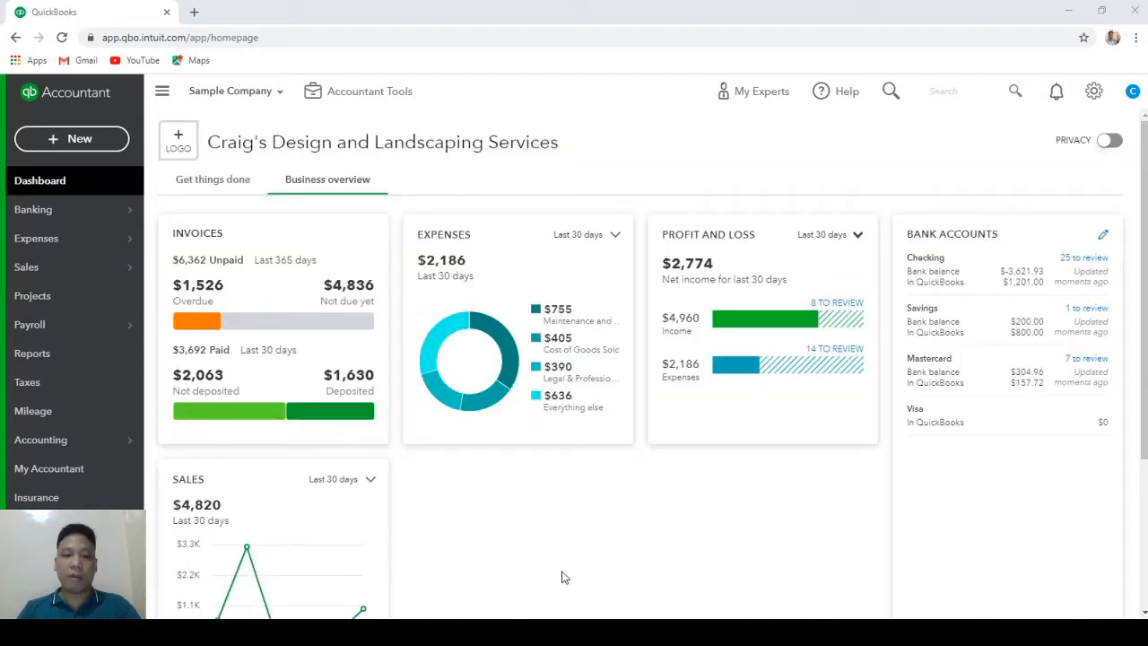
- Create a new credit memo for the customer Amy's Bird Sanctuary
{"action": "left_click", "coordinate": [565, 577]}
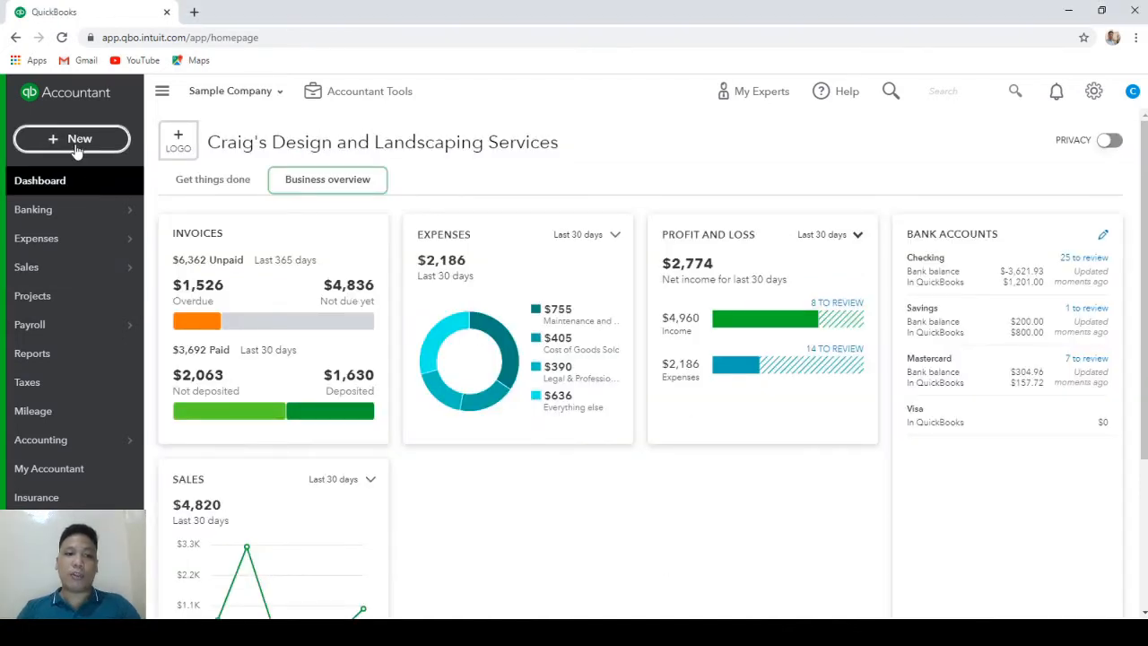
{"action": "left_click", "coordinate": [77, 150]}
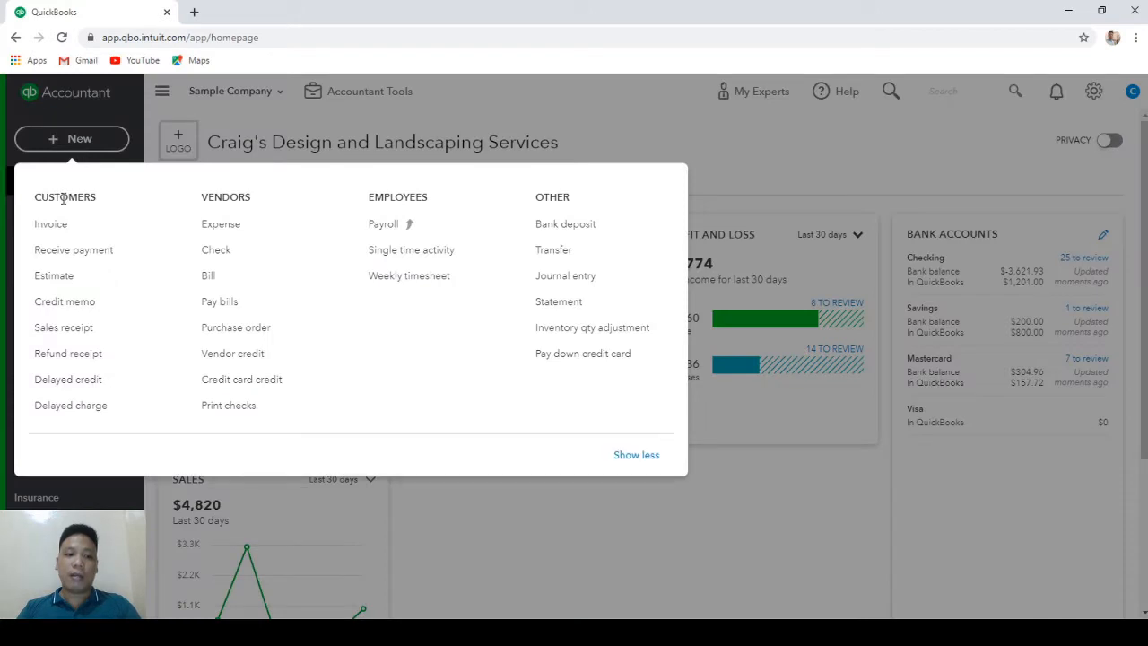
{"action": "left_click", "coordinate": [65, 310]}
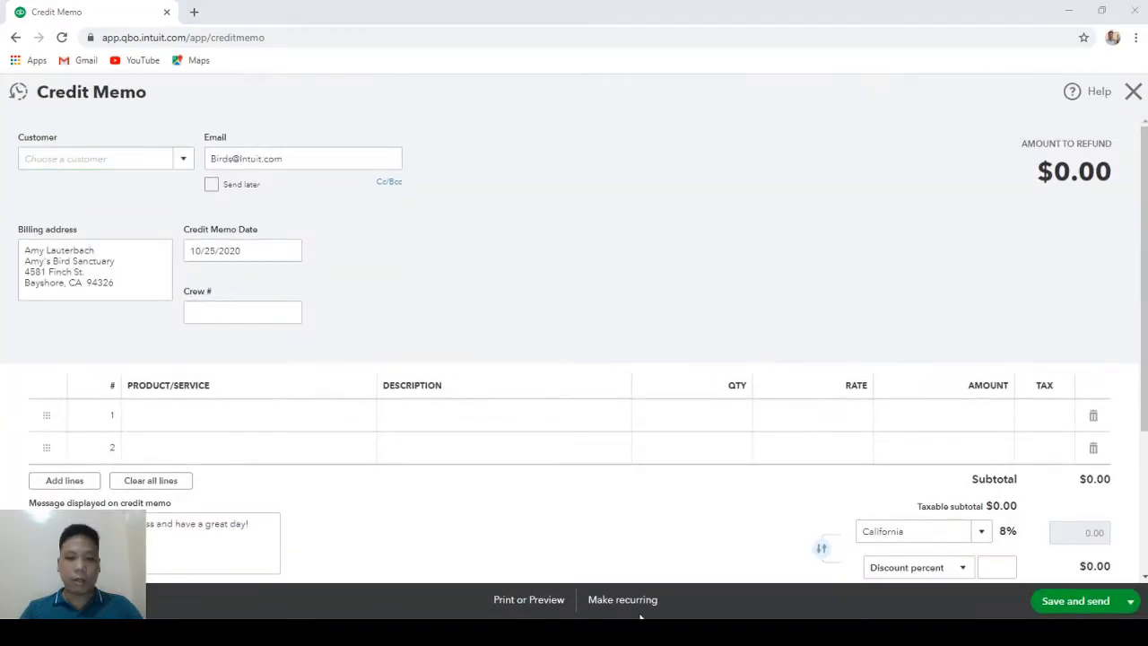
{"action": "left_click", "coordinate": [182, 158]}
{"action": "left_click", "coordinate": [129, 192]}
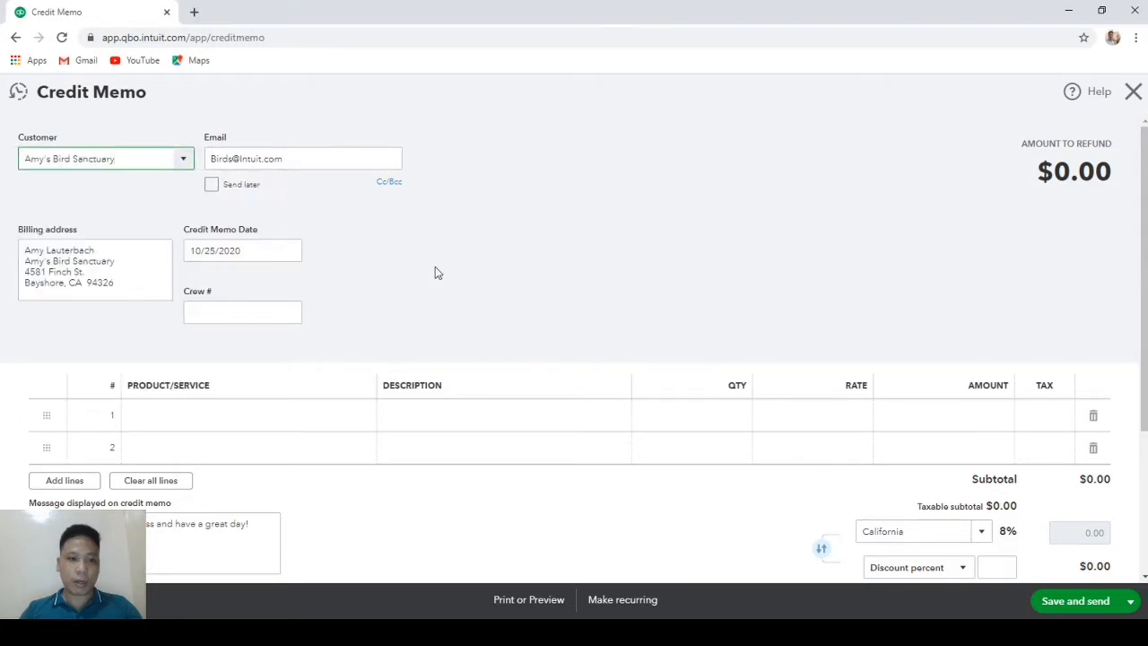
- On the credit memo's first line, add a new non-inventory product named "Bad Debts Write off"
{"action": "left_click", "coordinate": [242, 420]}
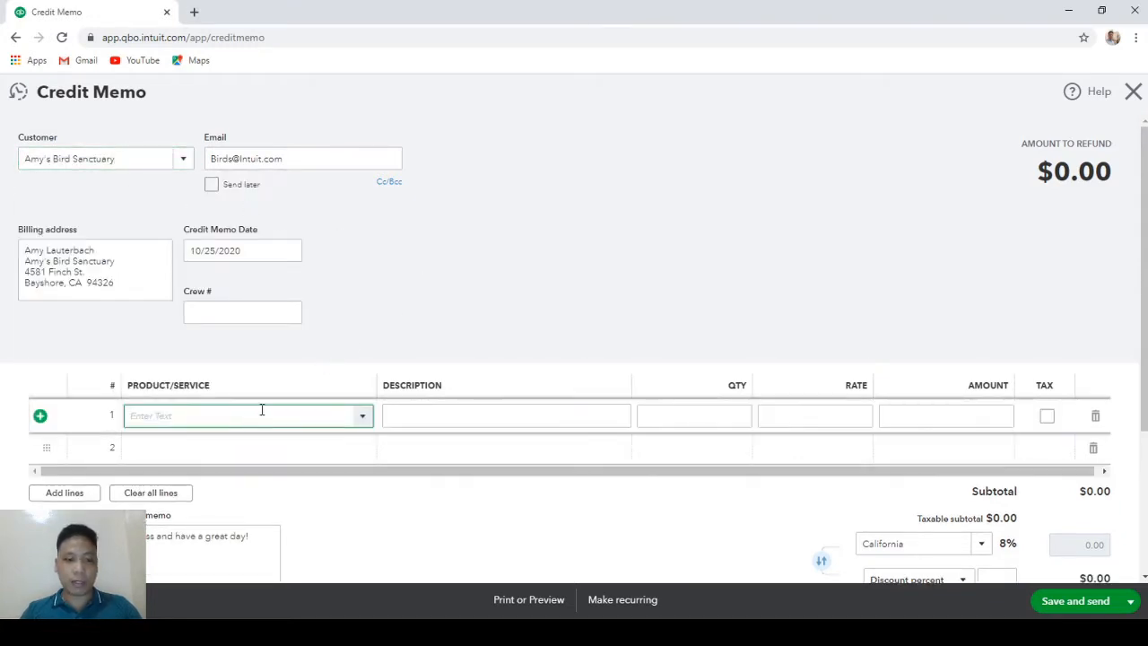
{"action": "left_click", "coordinate": [364, 416]}
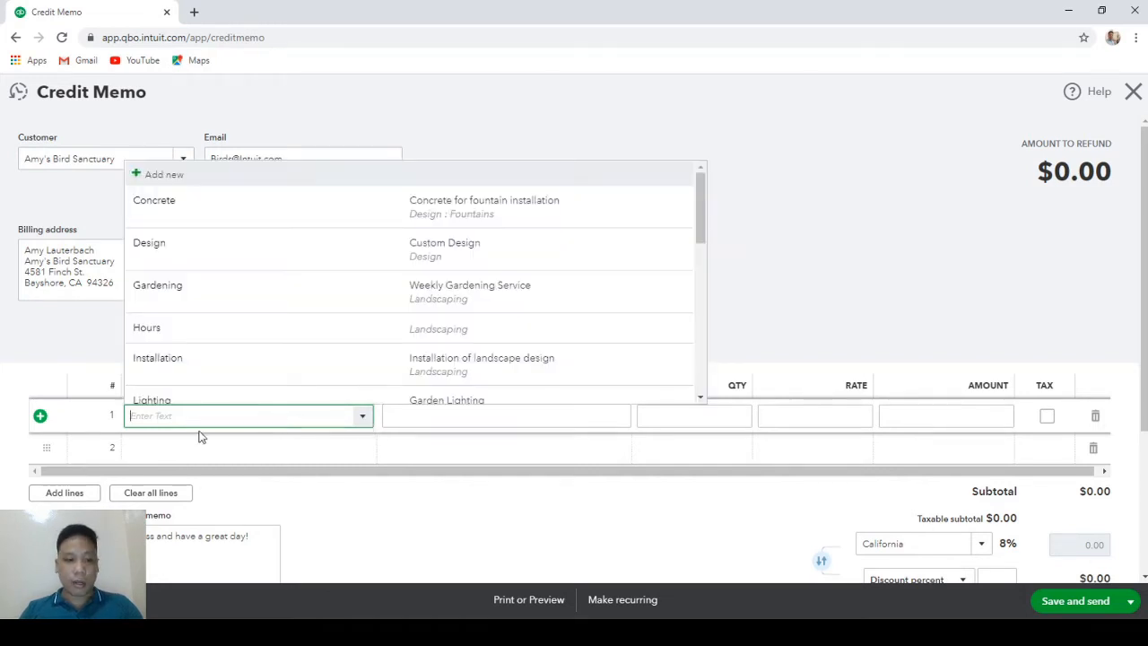
{"action": "left_click", "coordinate": [177, 174]}
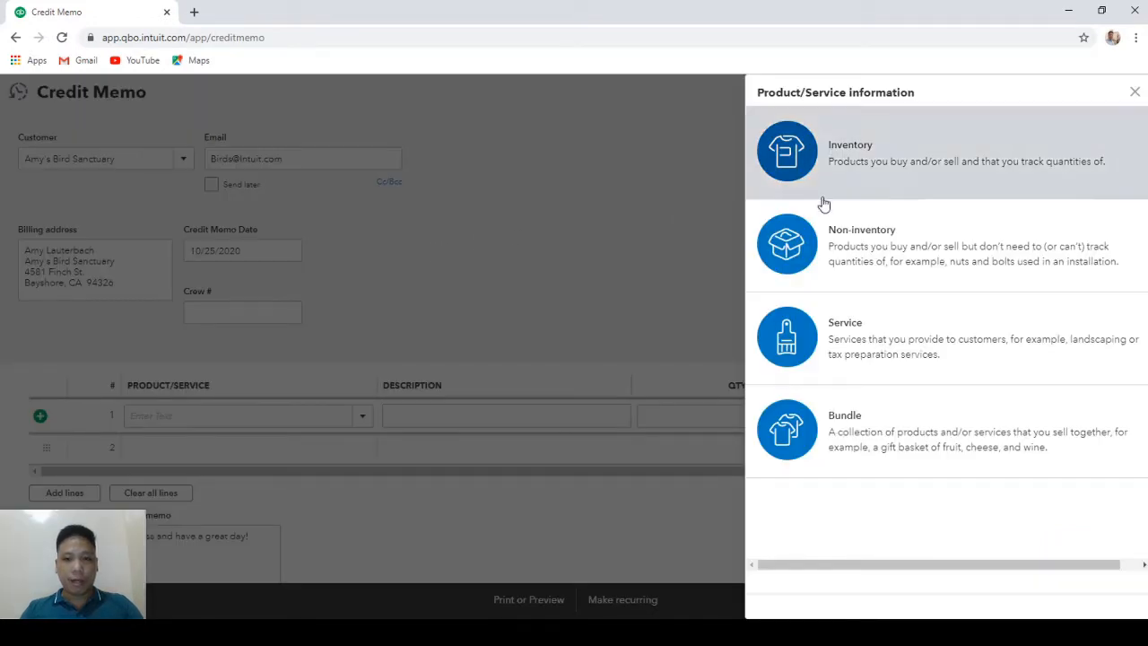
{"action": "left_click", "coordinate": [906, 250]}
{"action": "left_click", "coordinate": [906, 251]}
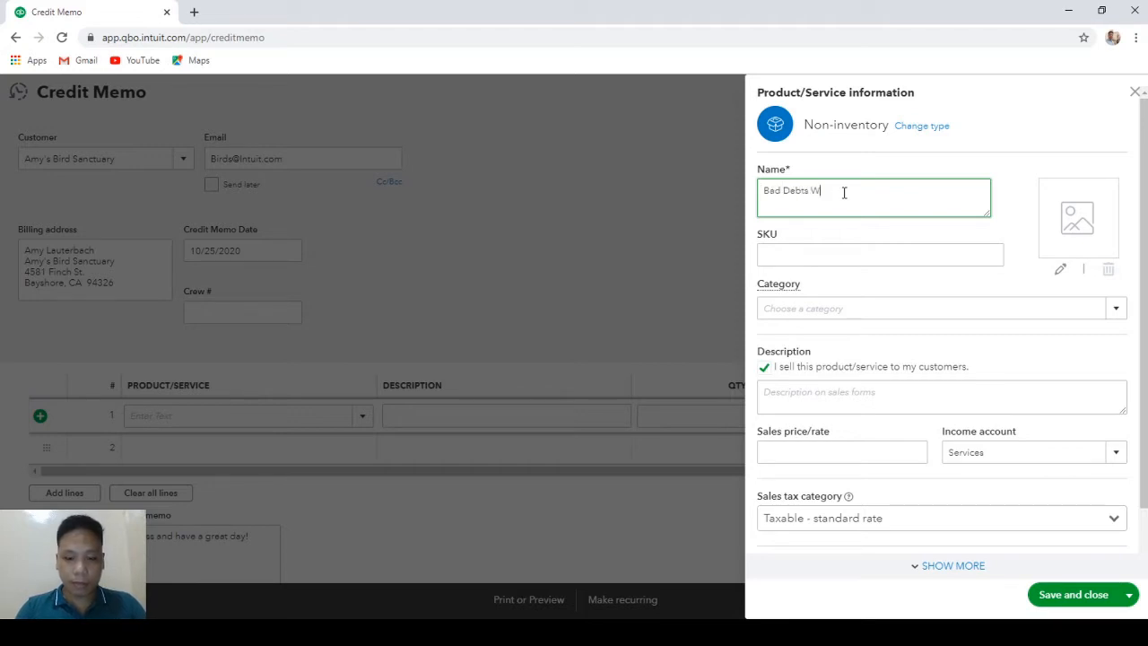
{"action": "type", "text": "e off"}
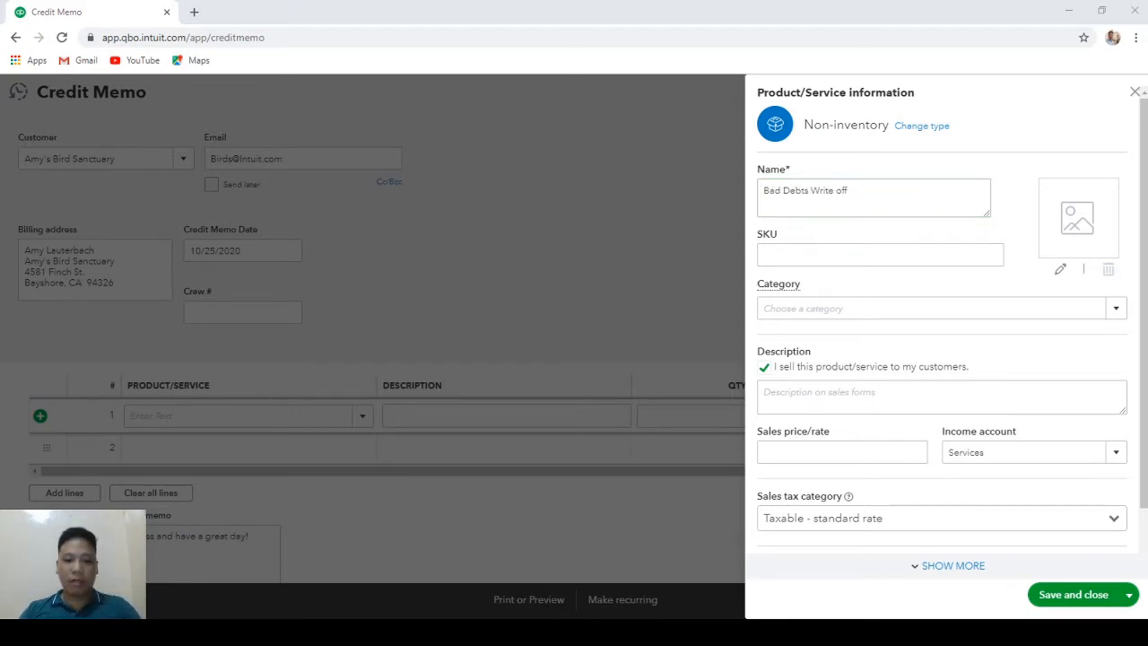
- For the product's income account, add a new account with account type Expenses and detail type Bad Debts
{"action": "left_click", "coordinate": [1115, 464]}
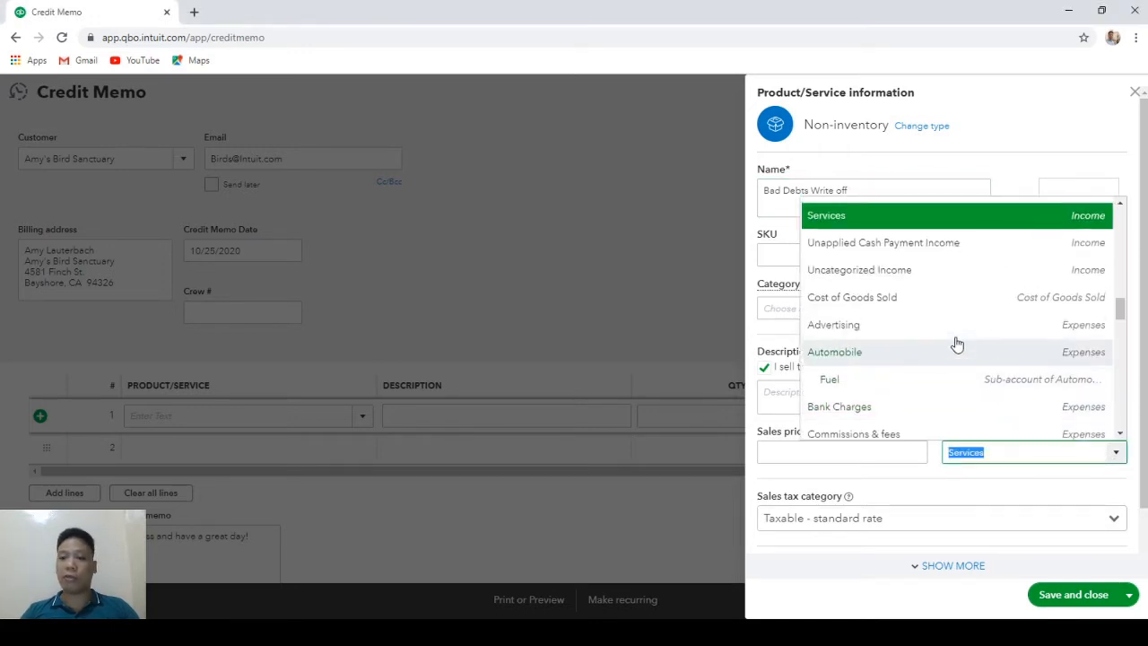
{"action": "scroll", "coordinate": [951, 332], "scroll_direction": "down", "scroll_amount": 5}
{"action": "scroll", "coordinate": [936, 304], "scroll_direction": "up", "scroll_amount": 5}
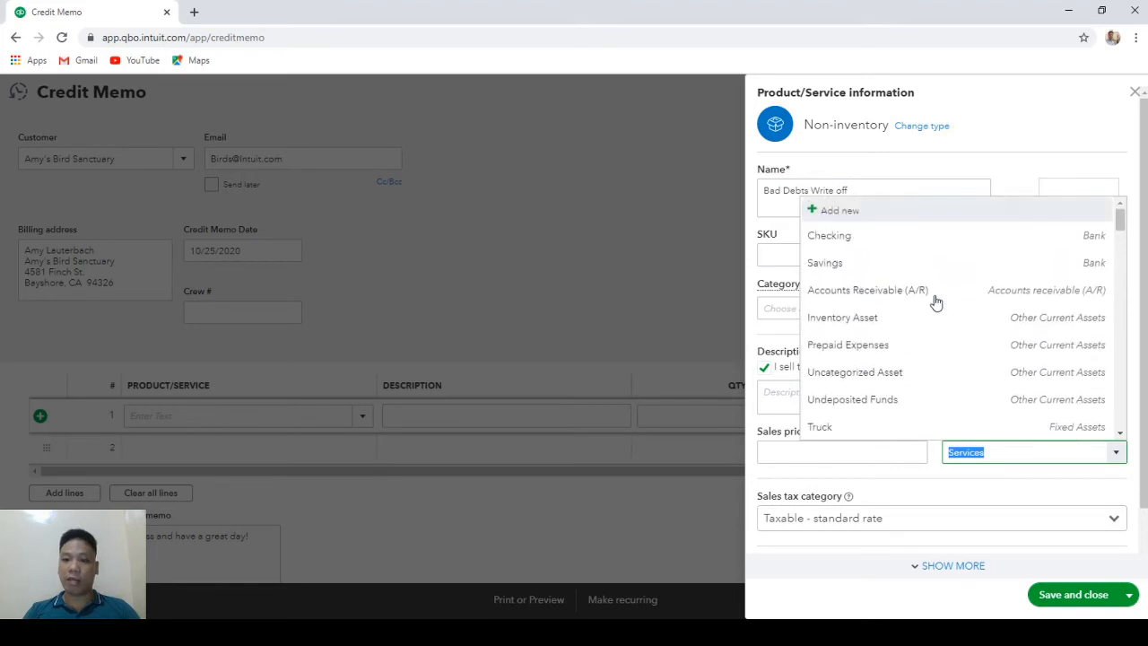
{"action": "left_click", "coordinate": [840, 211]}
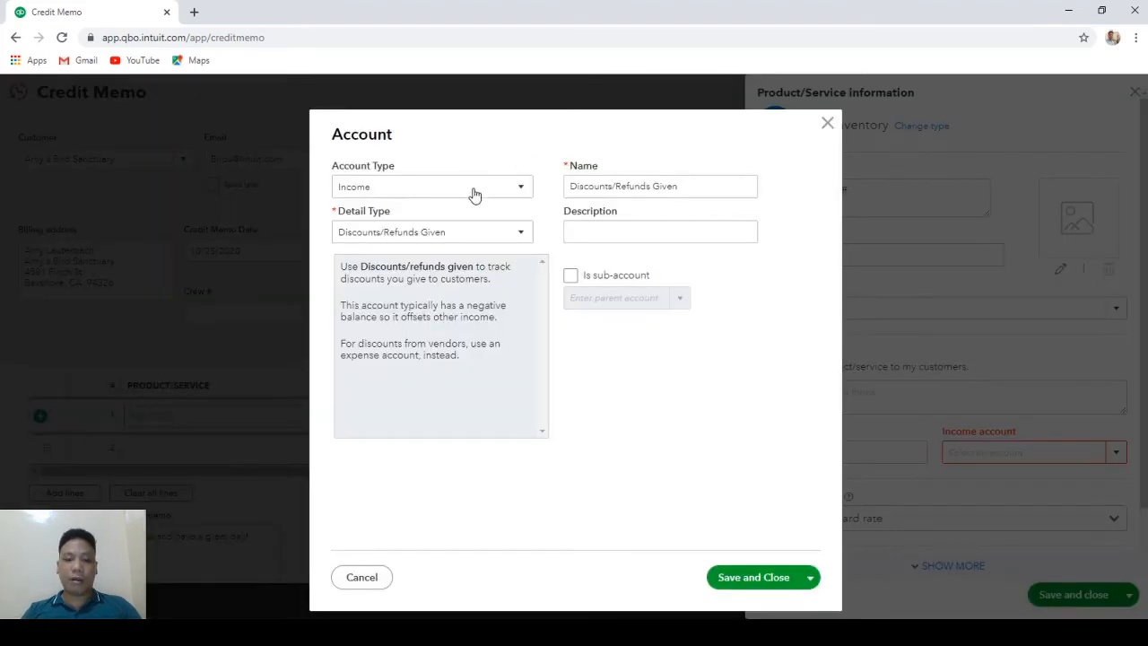
{"action": "left_click", "coordinate": [521, 193]}
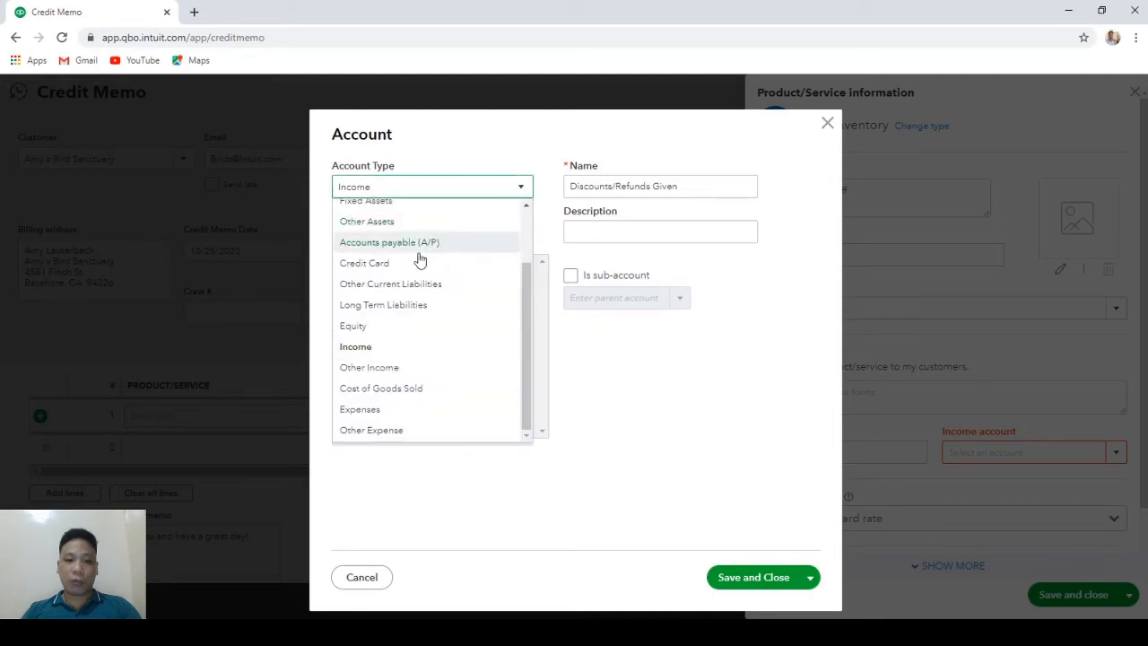
{"action": "left_click", "coordinate": [401, 412]}
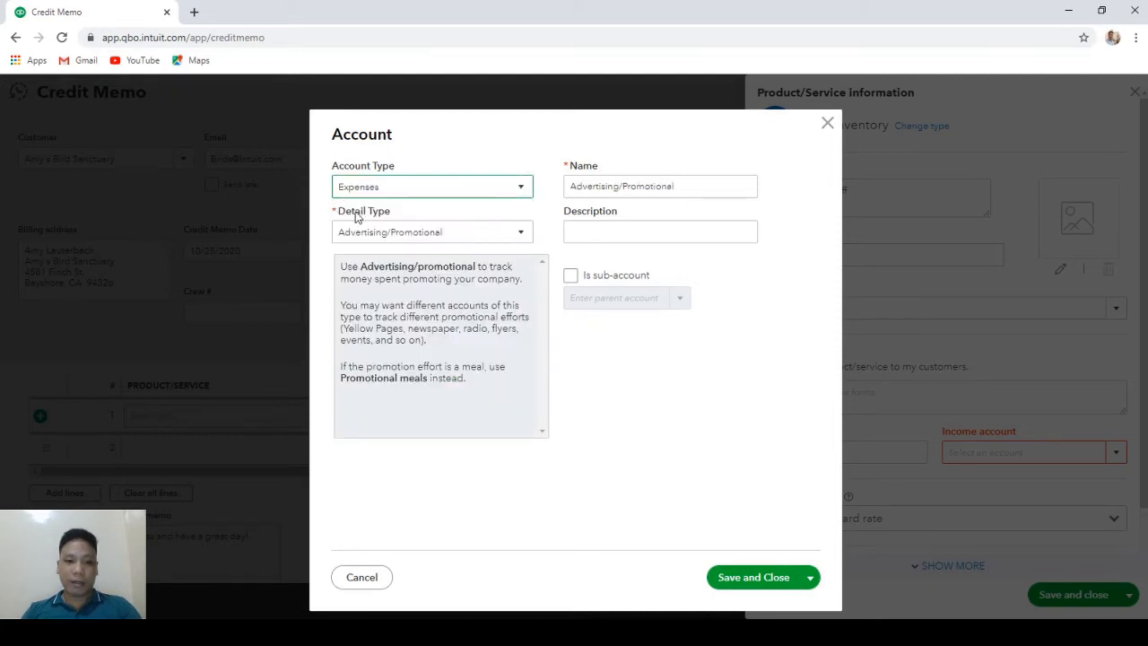
{"action": "left_click", "coordinate": [518, 238]}
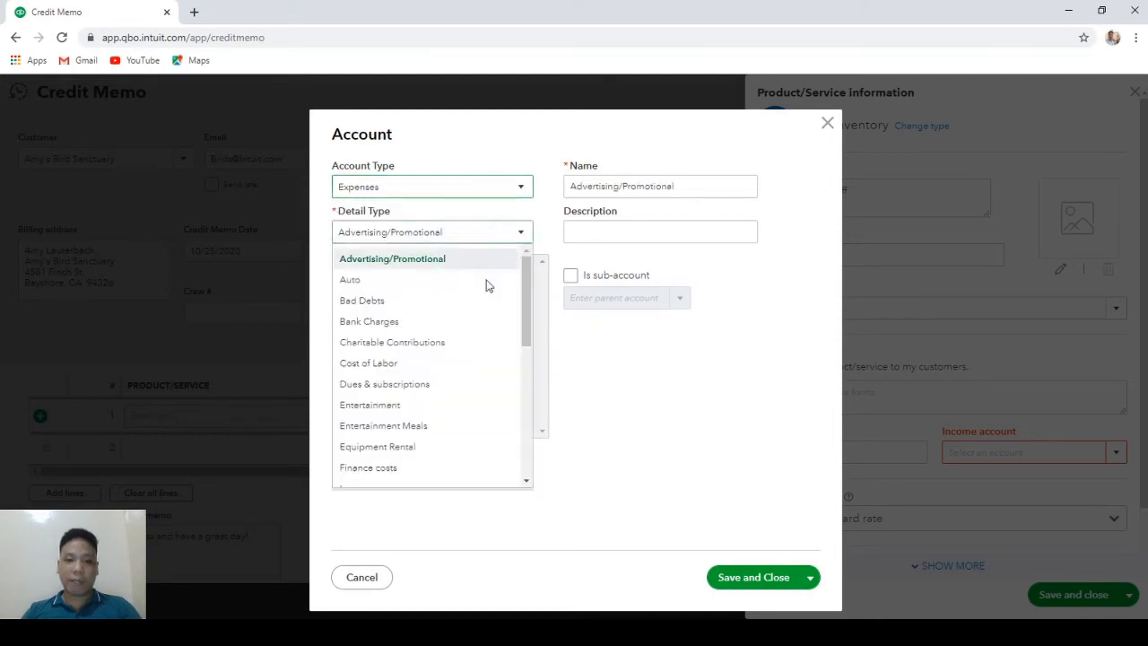
{"action": "left_click", "coordinate": [409, 303]}
- Name the new account "Bad debts expense", save it, and save and close the product
{"action": "left_click", "coordinate": [672, 187]}
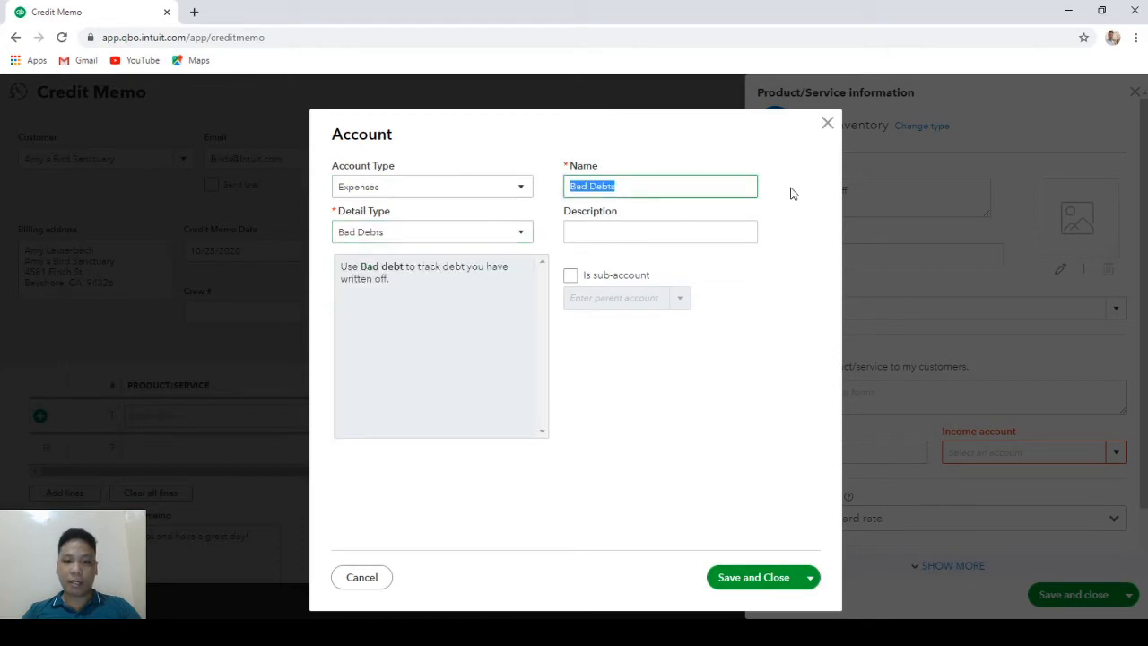
{"action": "key", "text": "Right"}
{"action": "key", "text": "ctrl+a"}
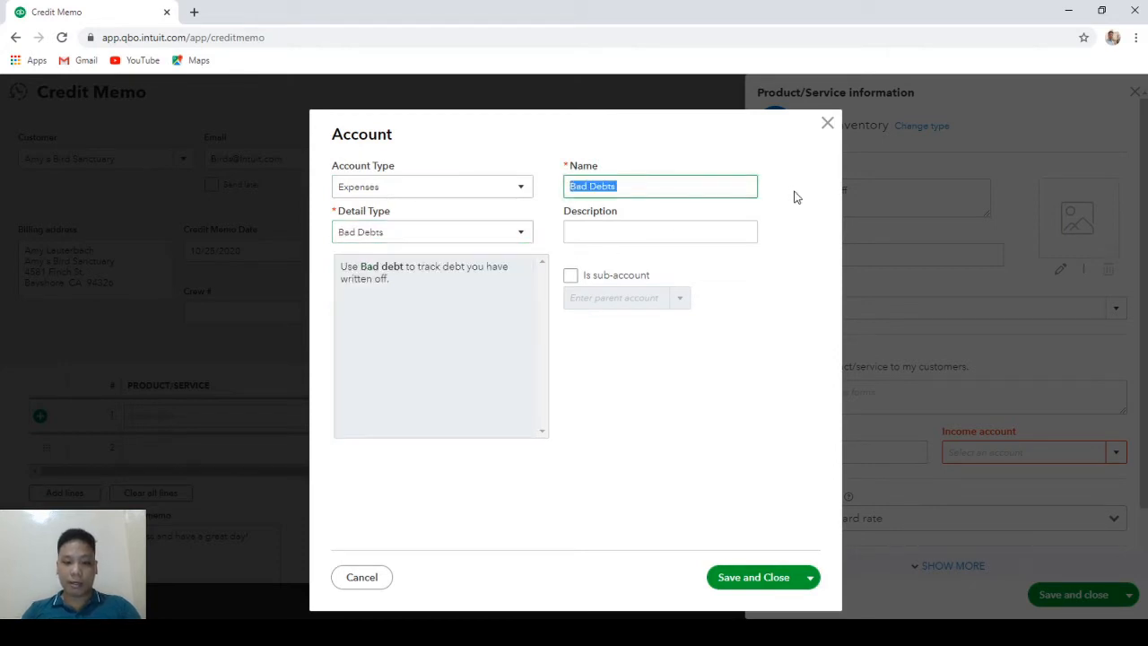
{"action": "type", "text": "eB"}
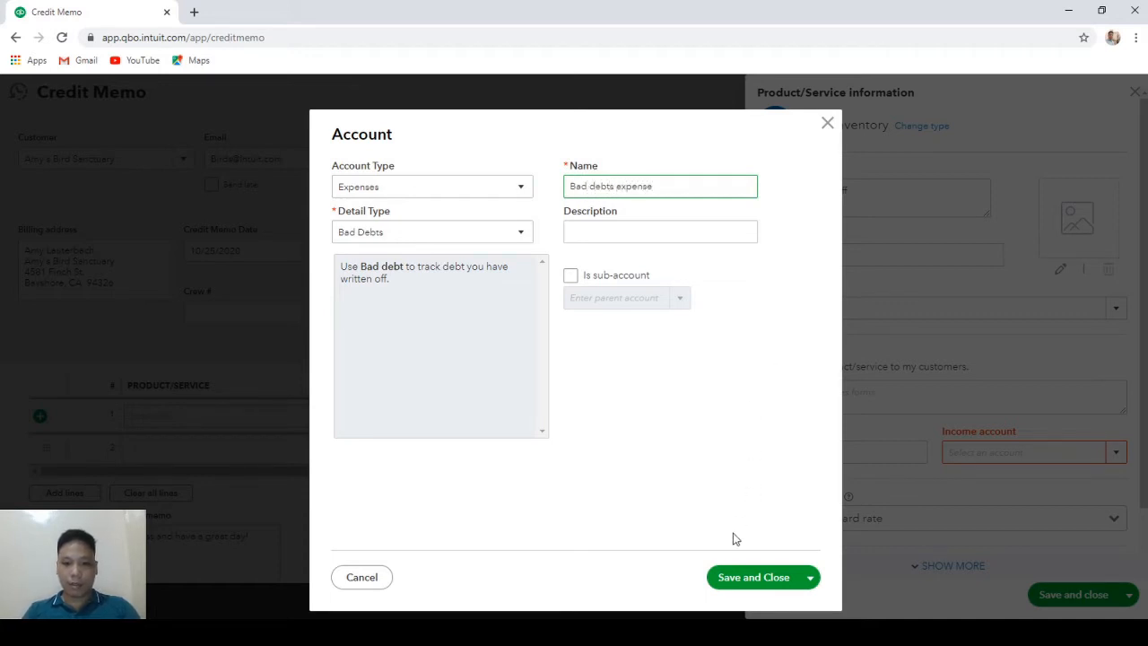
{"action": "left_click", "coordinate": [771, 577]}
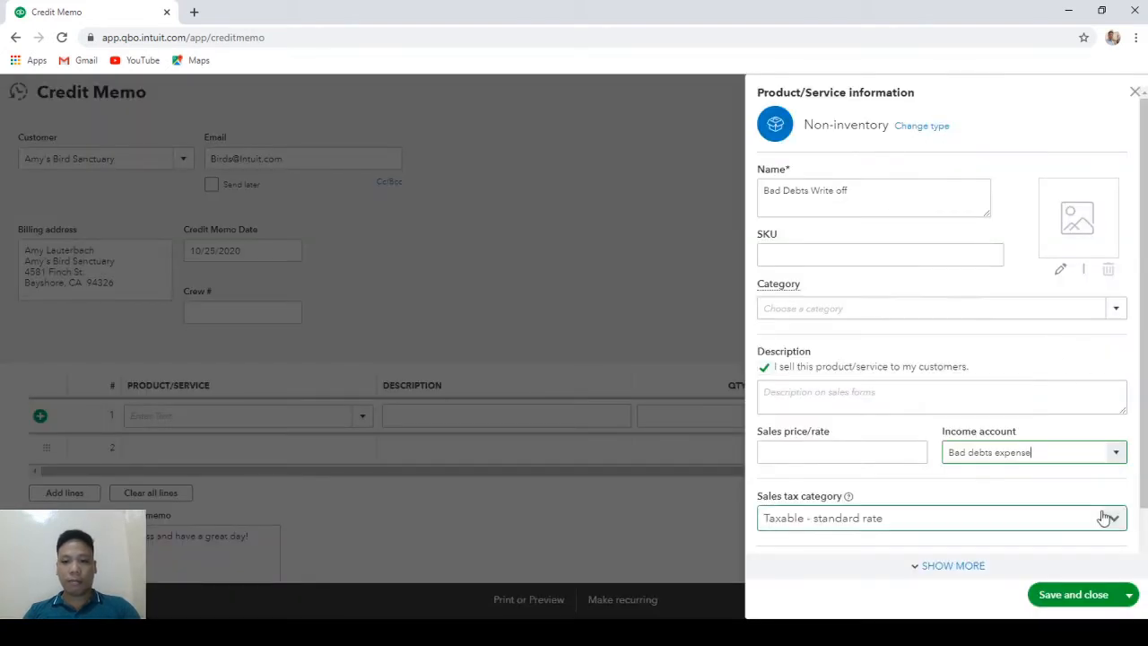
{"action": "left_click", "coordinate": [1073, 595]}
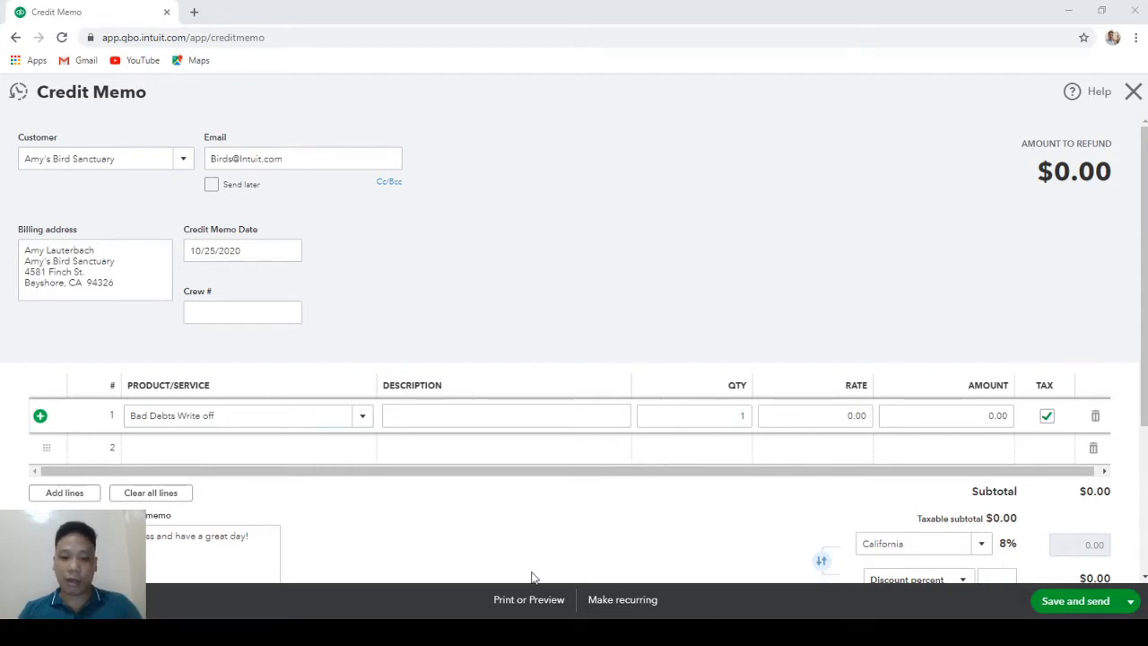
- Set the rate of the Bad Debts Write off line to 1000, then save and close the credit memo
{"action": "left_click", "coordinate": [846, 415]}
{"action": "key", "text": "BackSpace"}
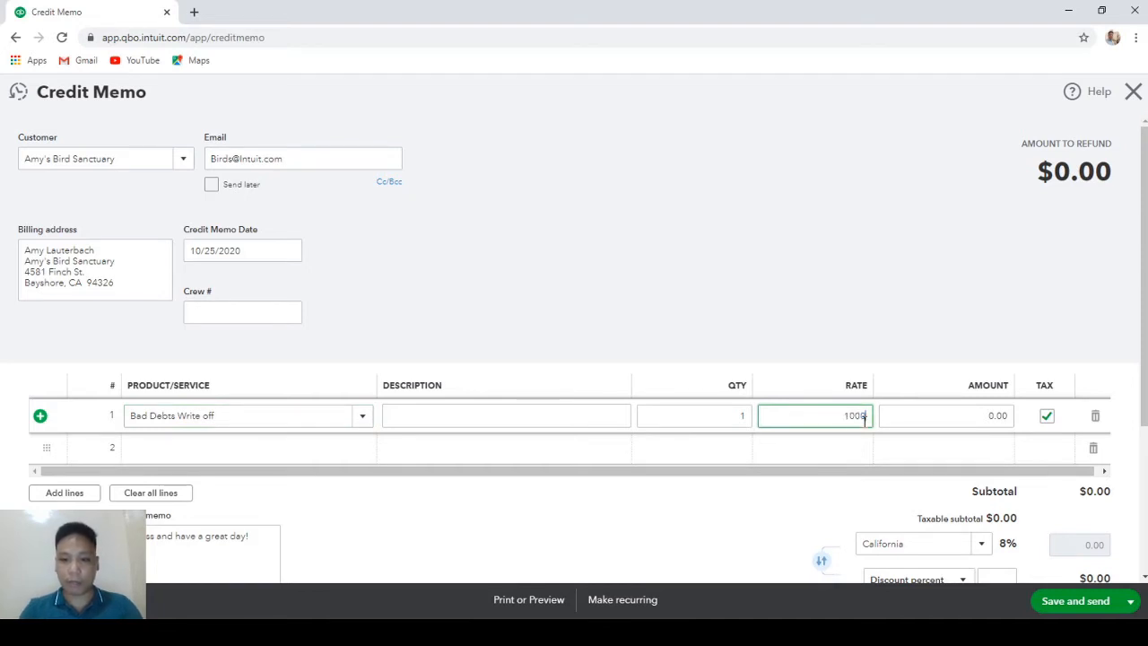
{"action": "left_click", "coordinate": [923, 415]}
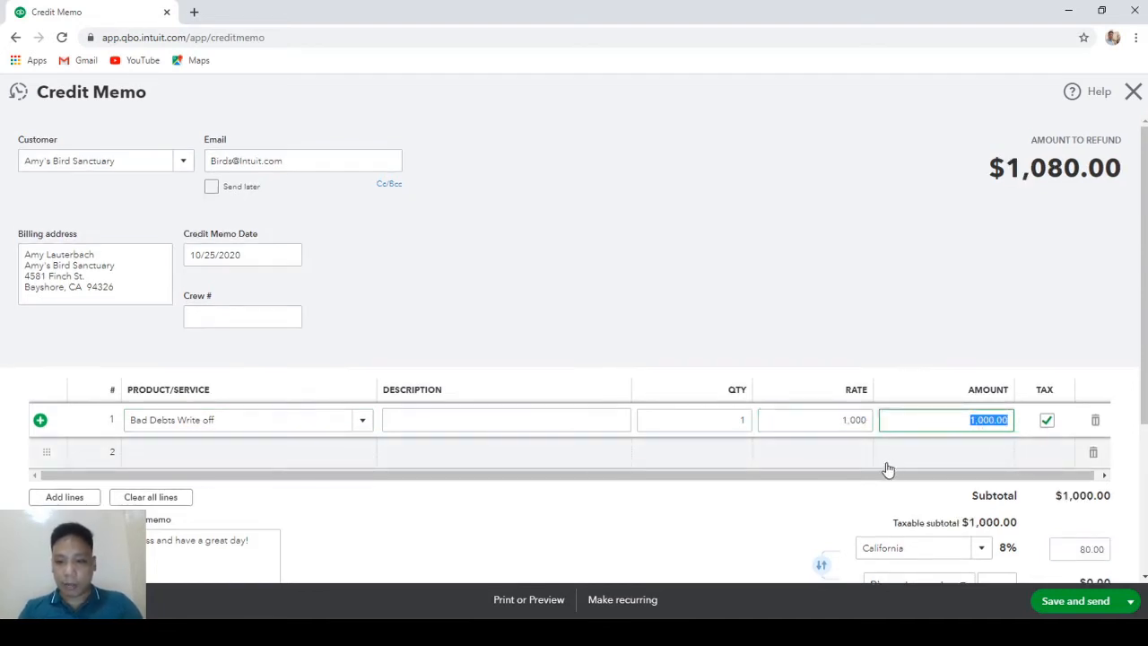
{"action": "scroll", "coordinate": [915, 462], "scroll_direction": "down", "scroll_amount": 1}
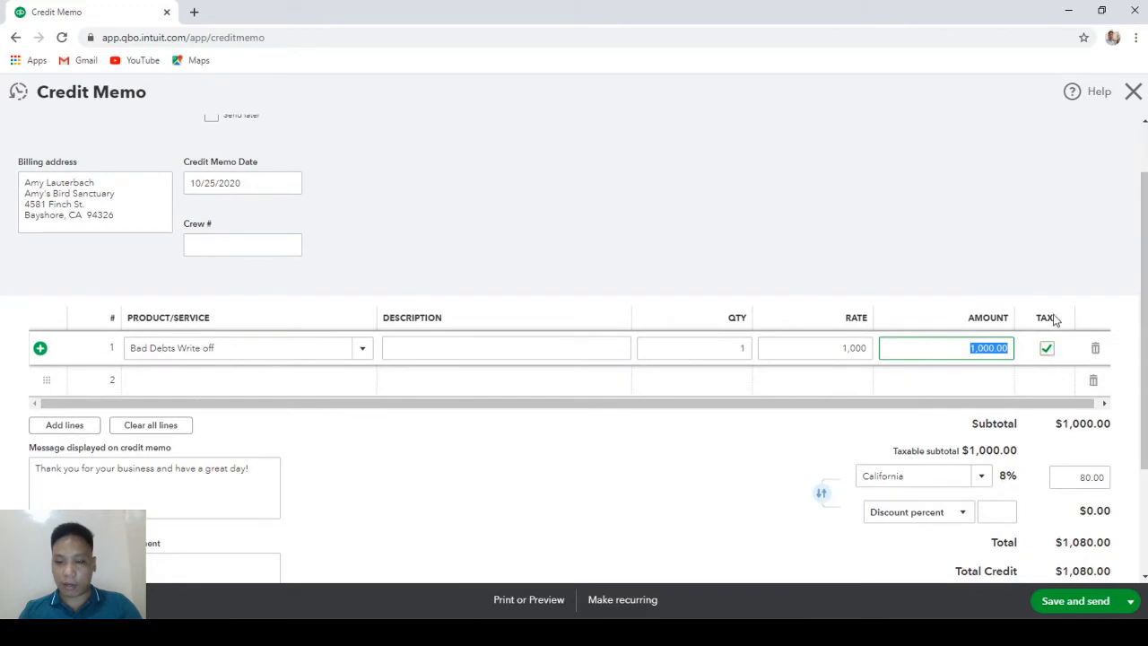
{"action": "scroll", "coordinate": [844, 440], "scroll_direction": "down", "scroll_amount": 1}
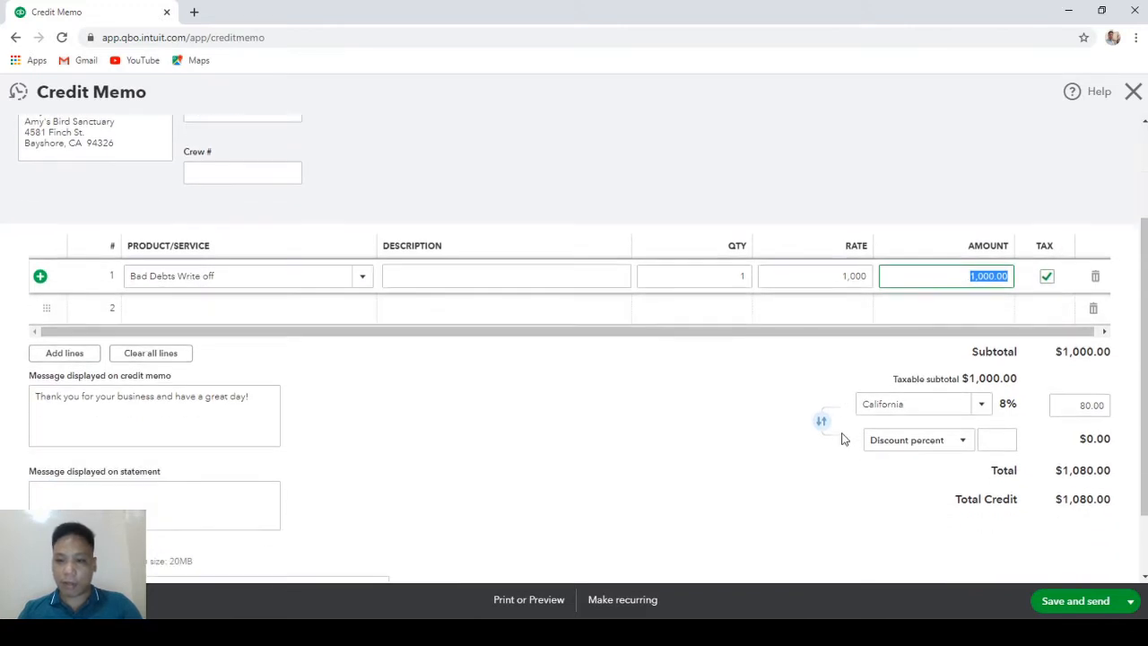
{"action": "scroll", "coordinate": [780, 363], "scroll_direction": "up", "scroll_amount": 1}
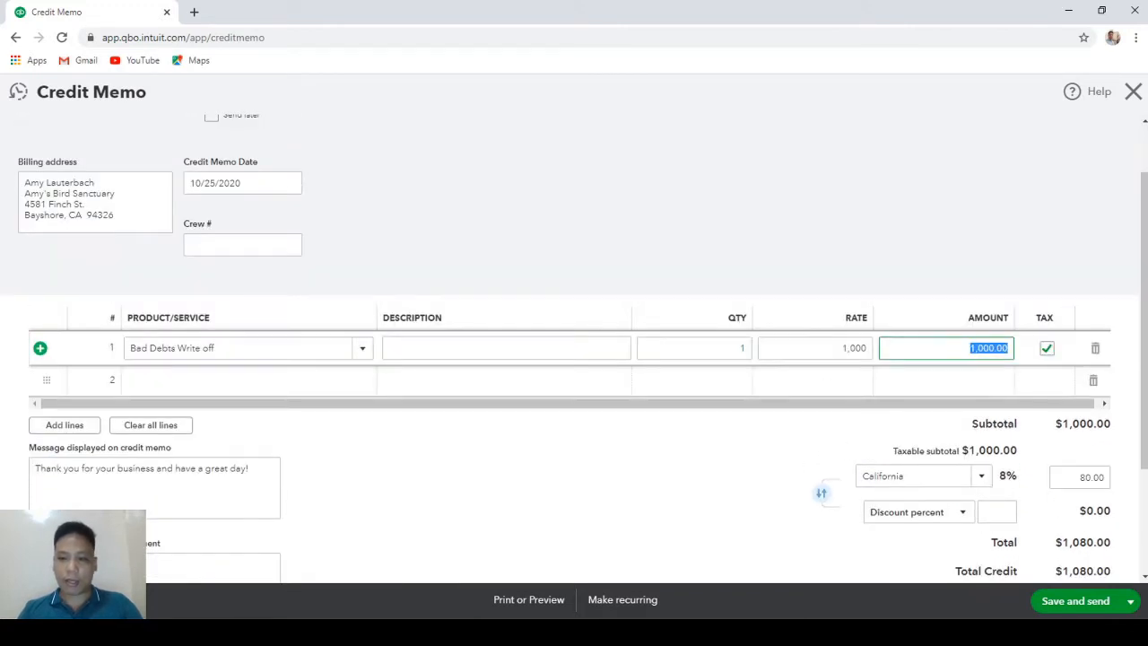
{"action": "left_click", "coordinate": [1130, 601]}
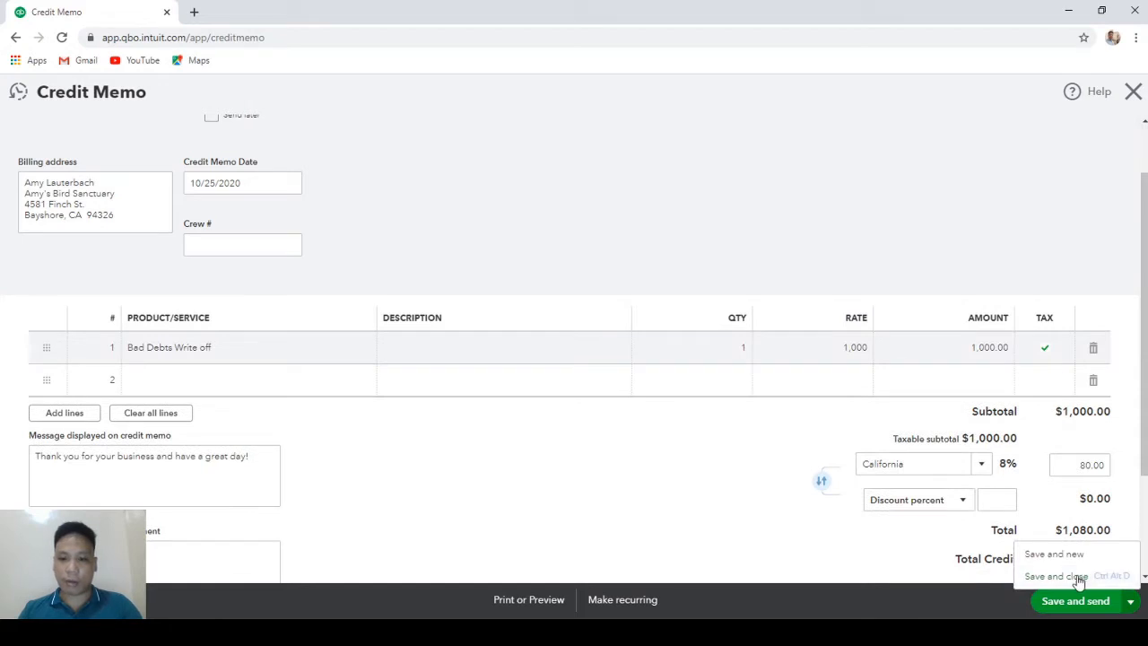
{"action": "left_click", "coordinate": [1079, 579]}
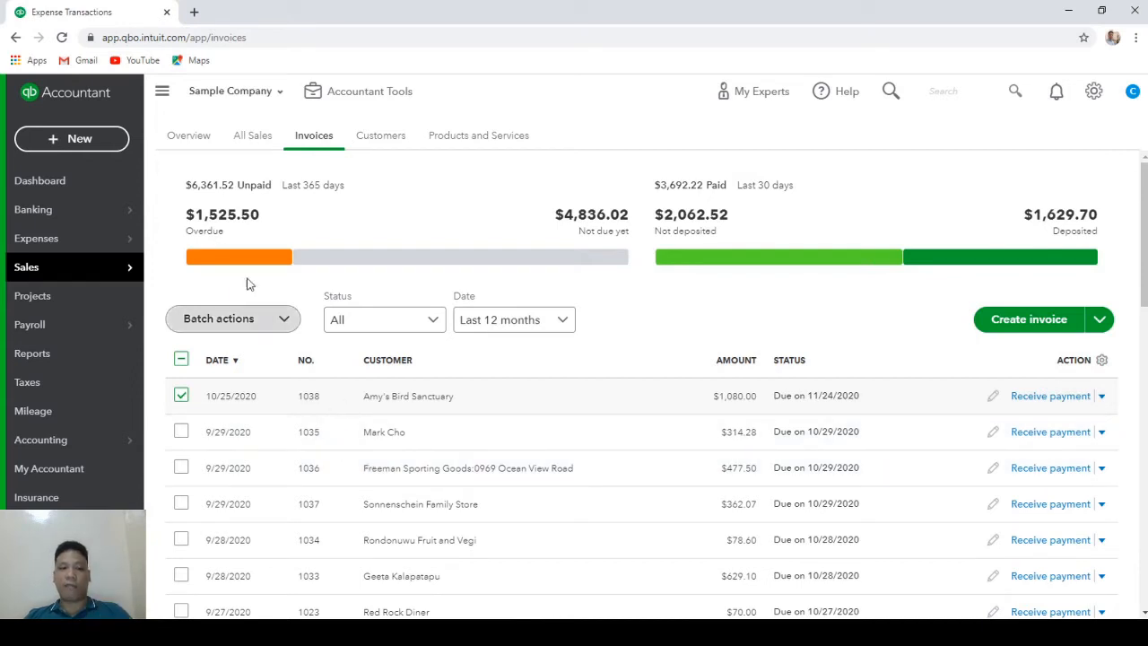
- Start a new received payment for the customer Amy's Bird Sanctuary
{"action": "left_click", "coordinate": [93, 138]}
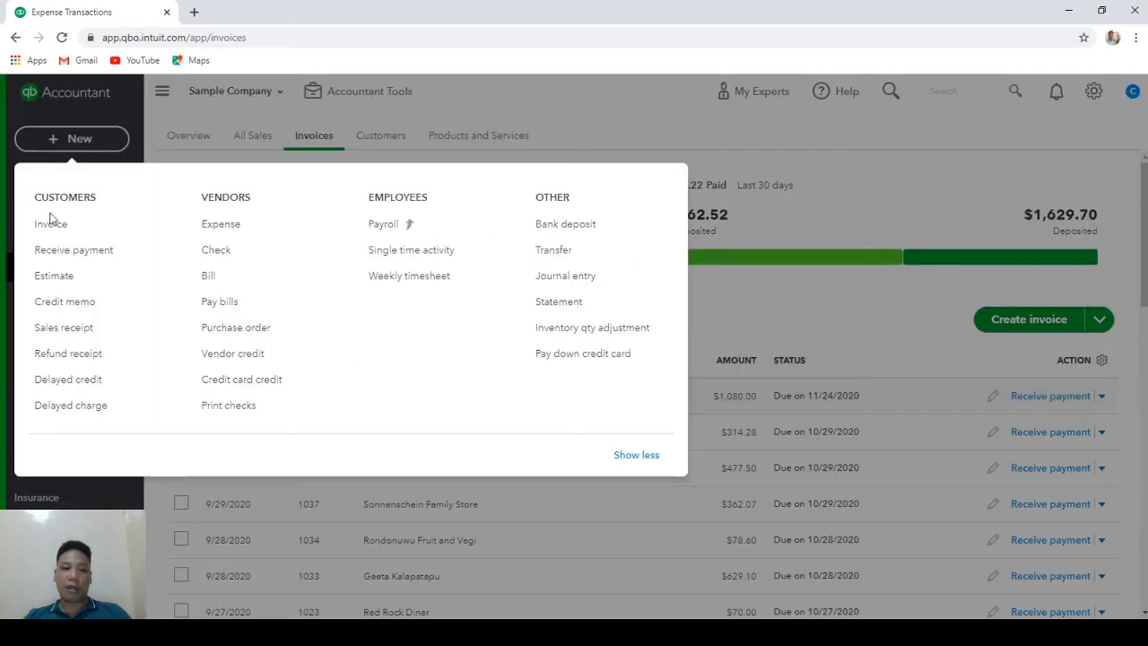
{"action": "left_click", "coordinate": [90, 251]}
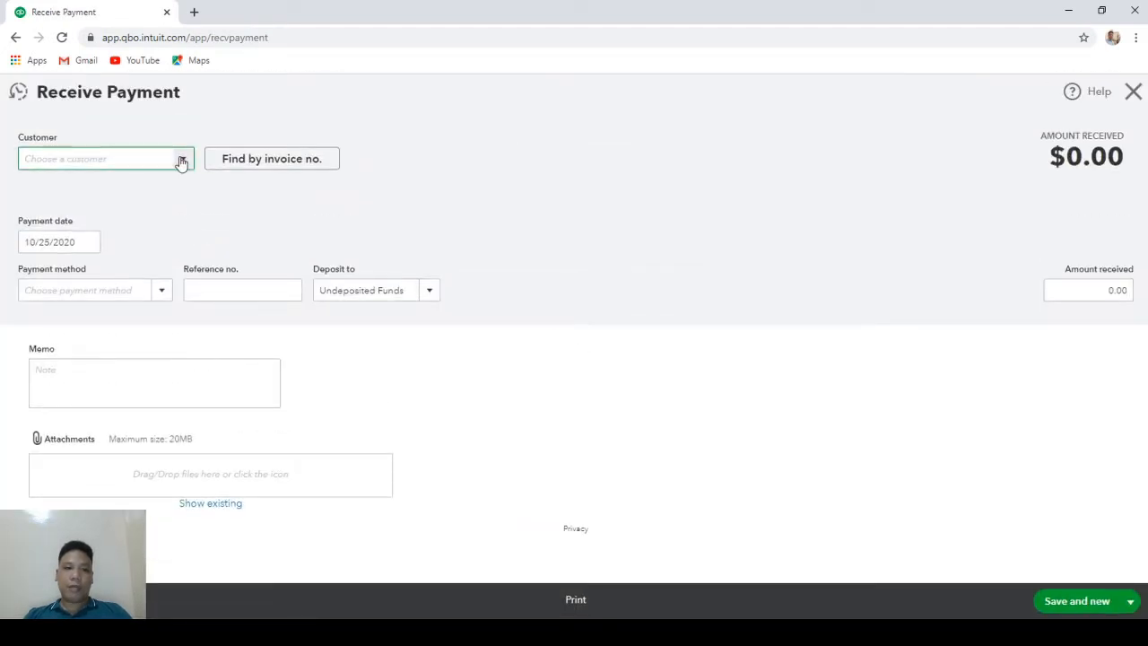
{"action": "left_click", "coordinate": [181, 160]}
{"action": "left_click", "coordinate": [115, 208]}
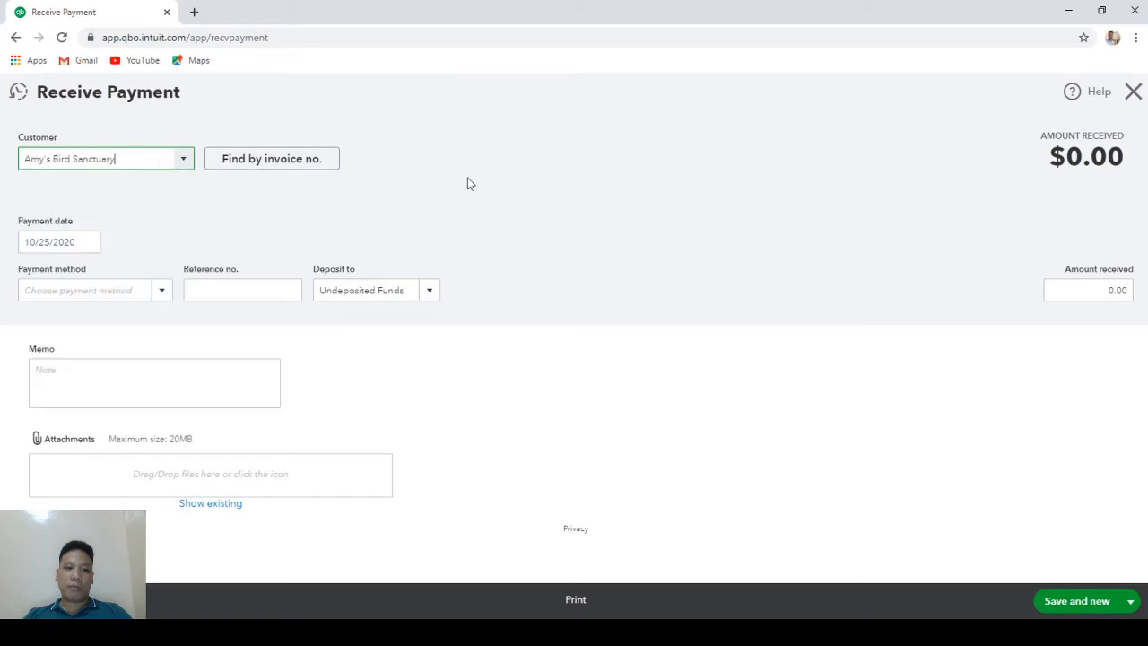
- Remove the payment from the 09/07/2020 invoice and apply the full 1,080.00 to the 10/25/2020 invoice
{"action": "scroll", "coordinate": [535, 215], "scroll_direction": "down", "scroll_amount": 2}
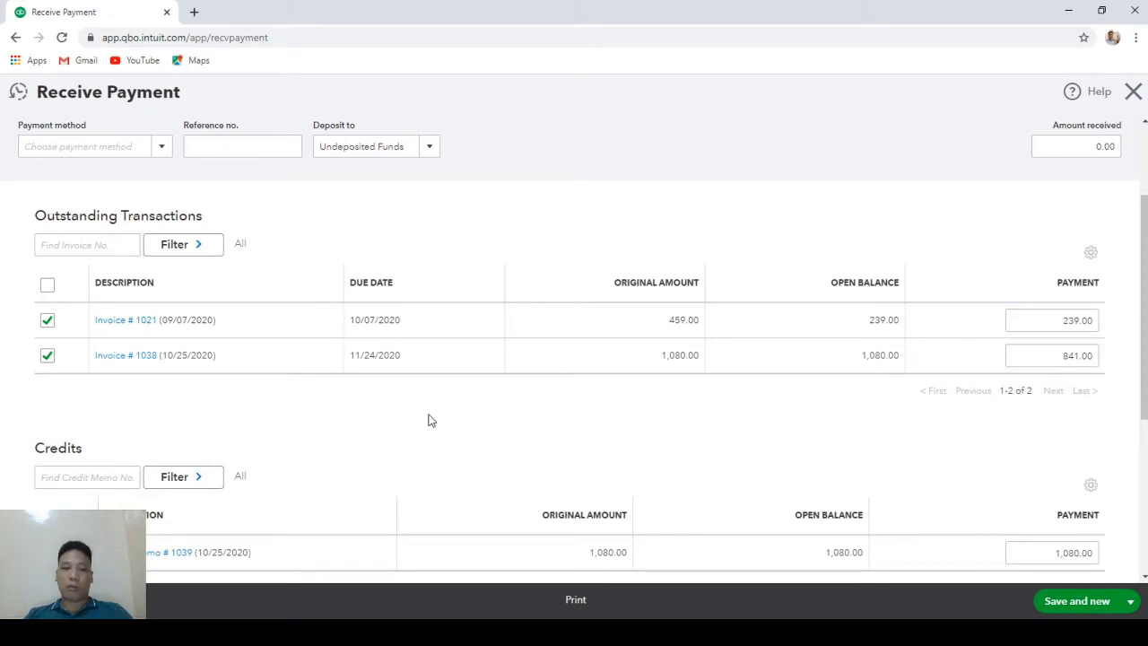
{"action": "scroll", "coordinate": [428, 418], "scroll_direction": "down", "scroll_amount": 2}
{"action": "scroll", "coordinate": [520, 302], "scroll_direction": "up", "scroll_amount": 1}
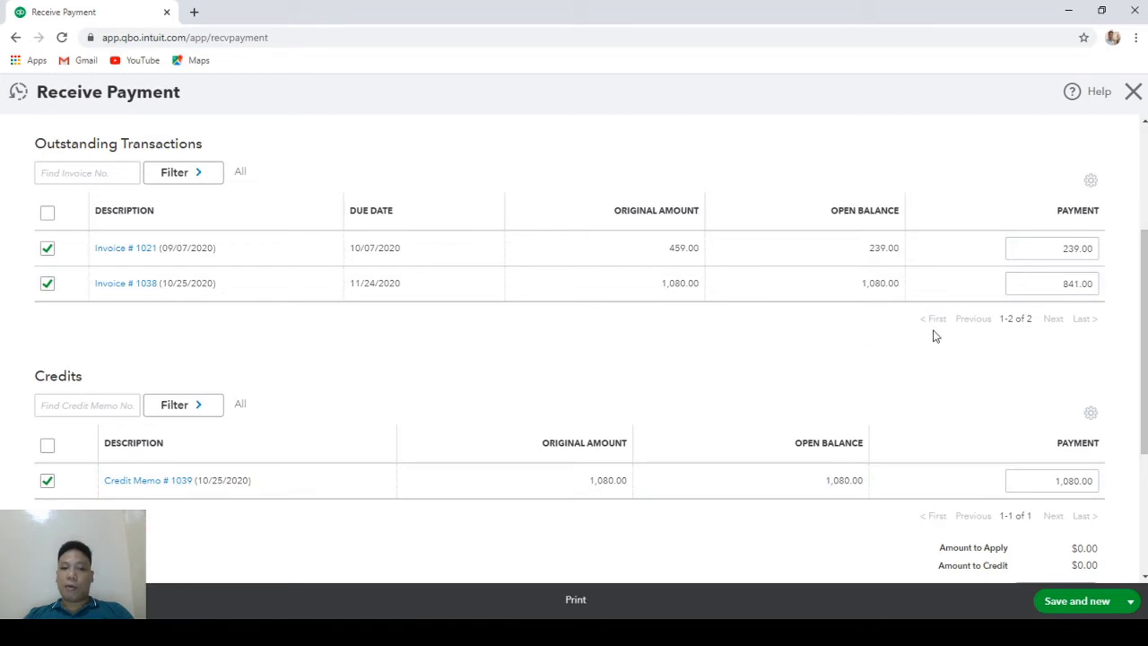
{"action": "left_click_drag", "start_coordinate": [1046, 248], "coordinate": [1103, 297]}
{"action": "key", "text": "BackSpace"}
{"action": "key", "text": "BackSpace"}
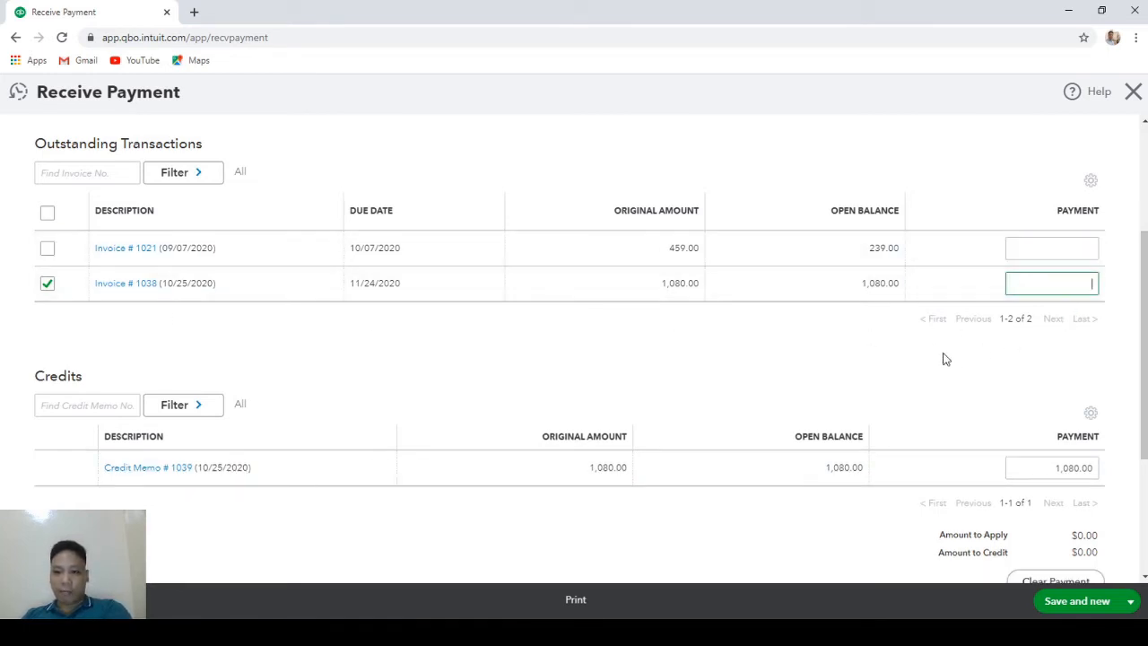
{"action": "left_click", "coordinate": [51, 285]}
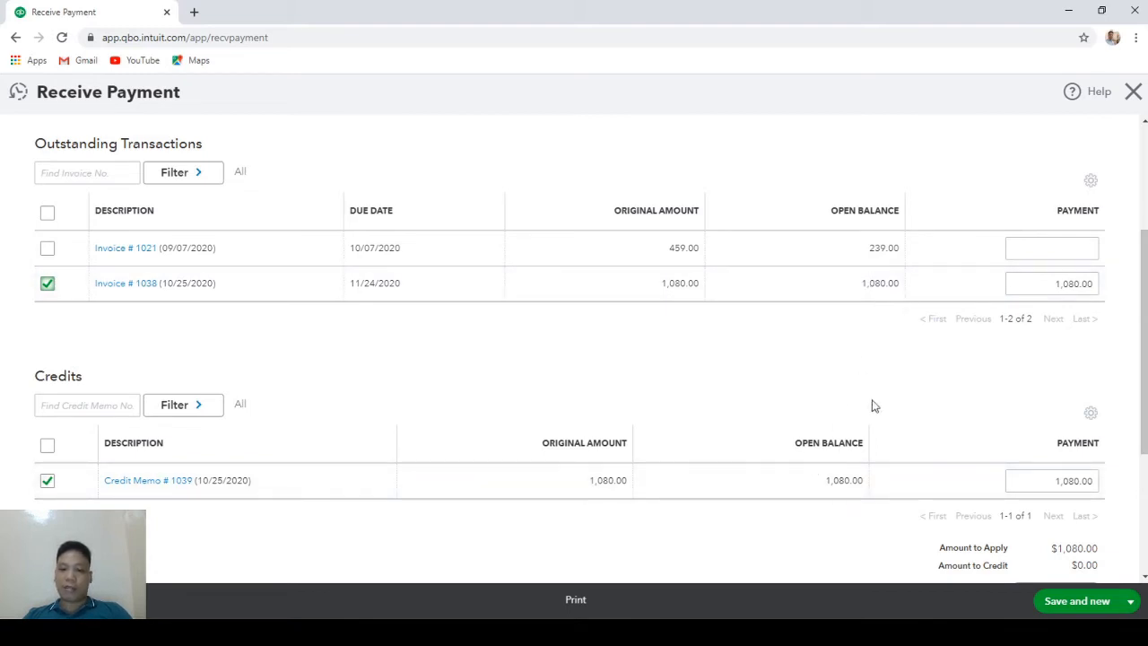
- Save and close the received payment
{"action": "left_click", "coordinate": [1129, 601]}
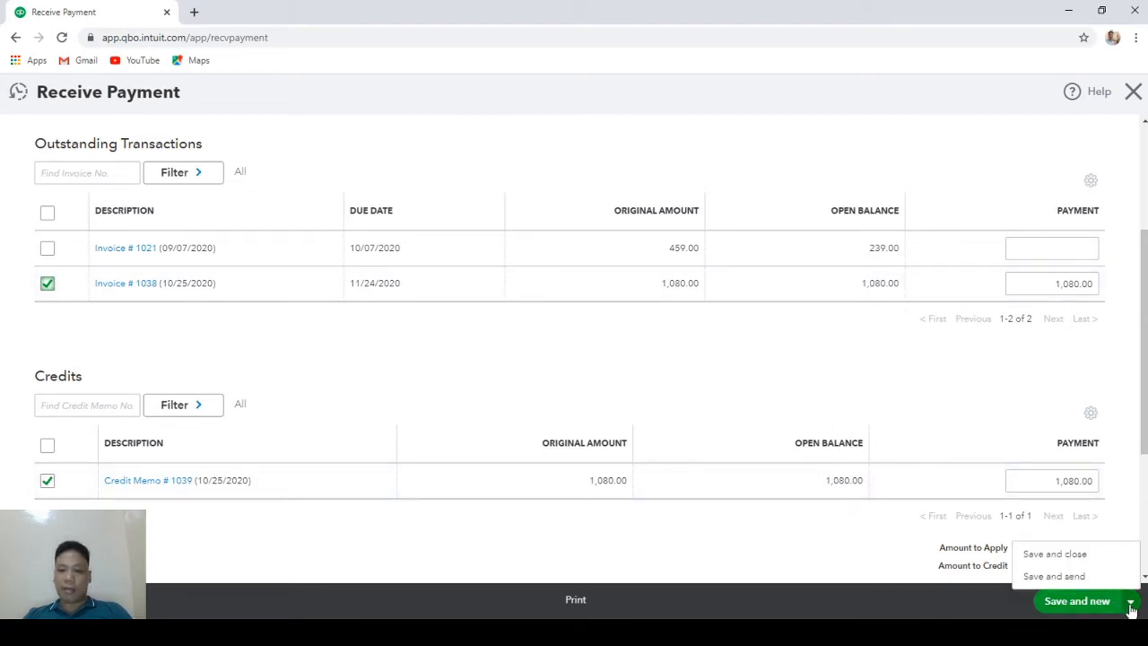
{"action": "left_click", "coordinate": [1055, 554]}
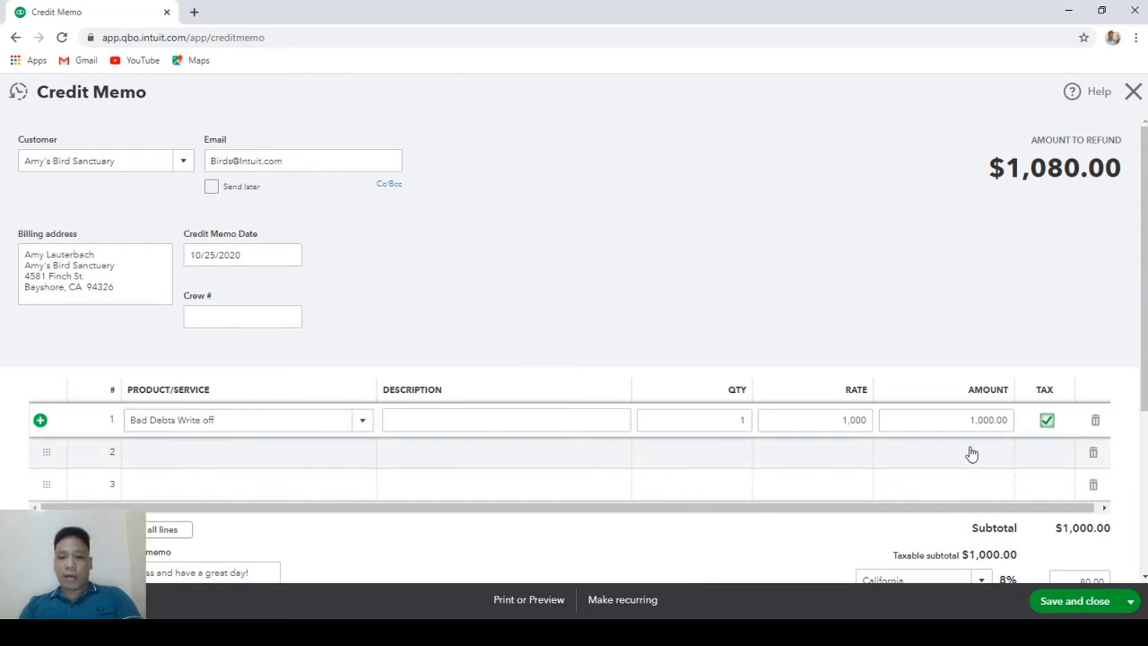
- Make the Bad Debts Write off line non-taxable and start a new non-inventory item for the second credit memo line
{"action": "left_click", "coordinate": [1046, 422]}
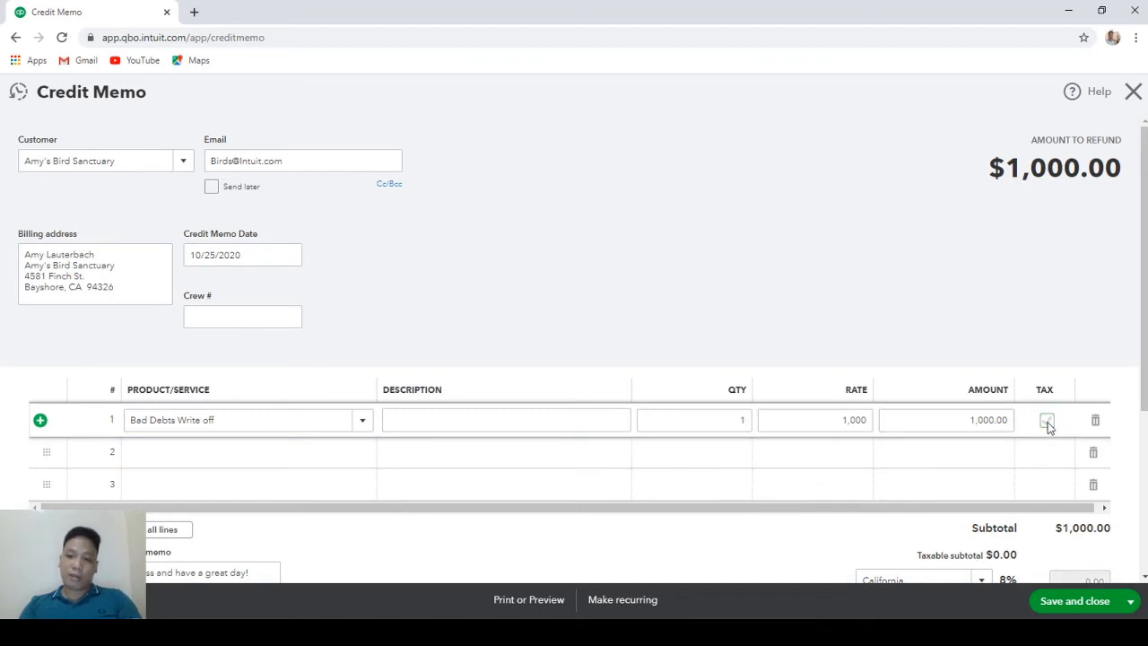
{"action": "left_click", "coordinate": [319, 459]}
{"action": "left_click", "coordinate": [363, 456]}
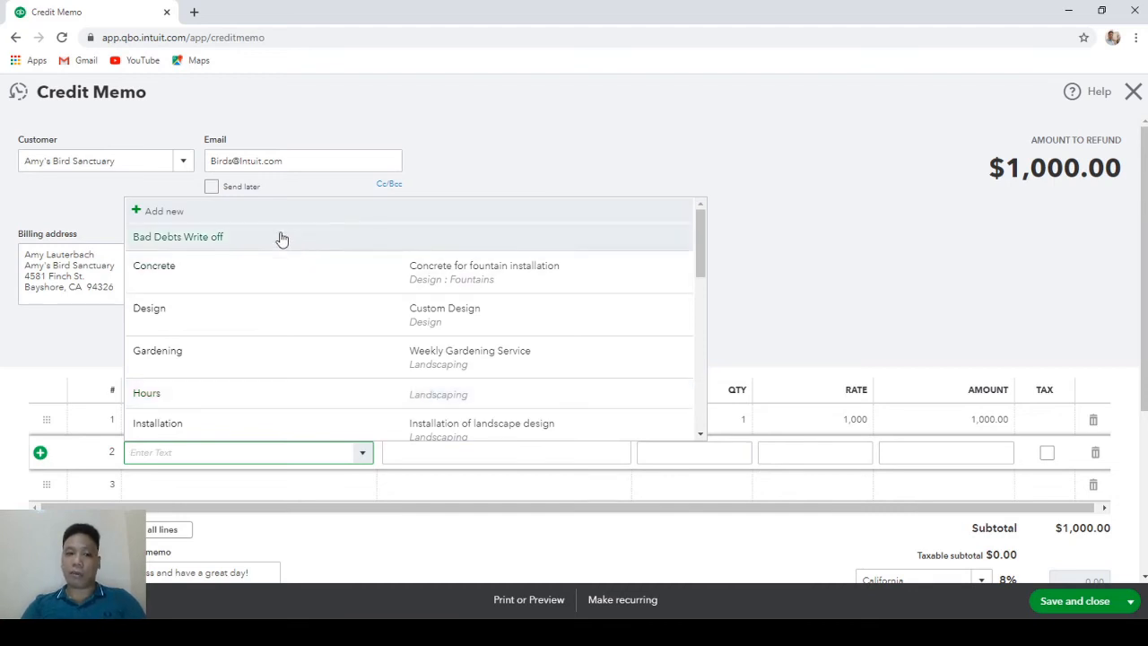
{"action": "left_click", "coordinate": [301, 211]}
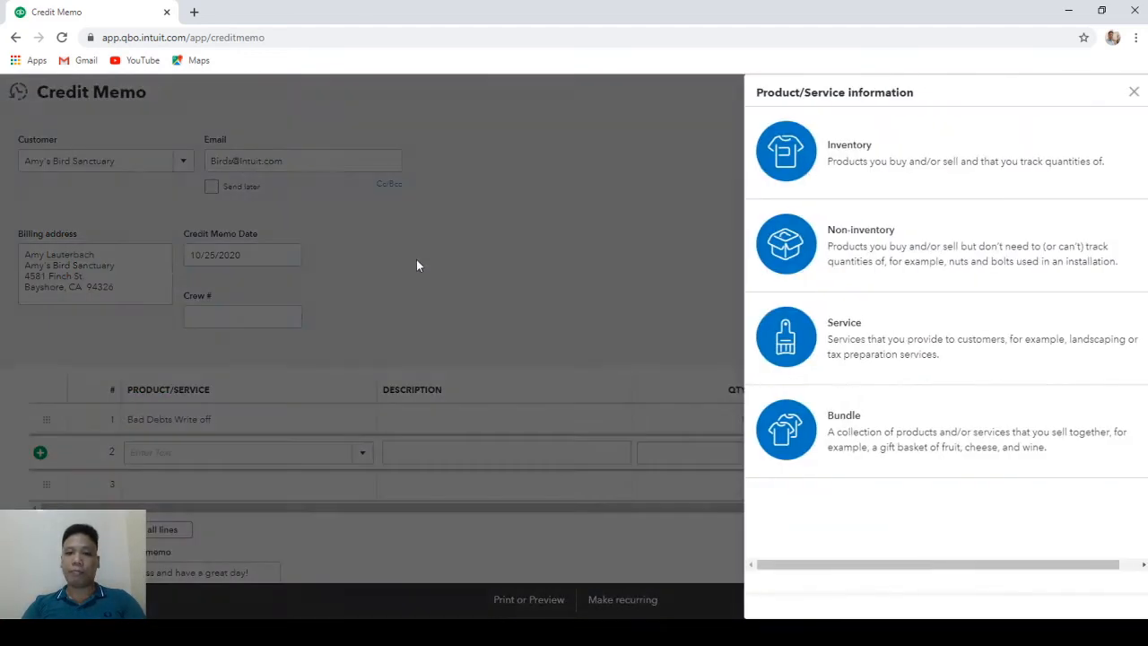
{"action": "left_click", "coordinate": [865, 259]}
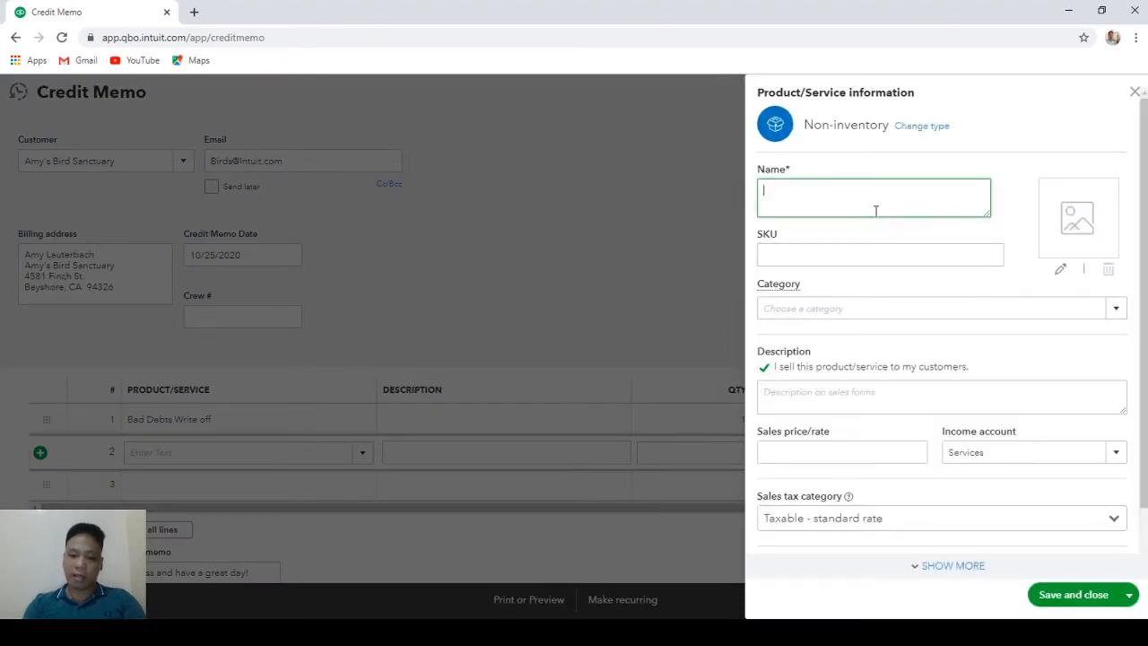
- Name the item "Refundable Sales tax", set its income account to Other Asset, and save and close it
{"action": "type", "text": "Refundab"}
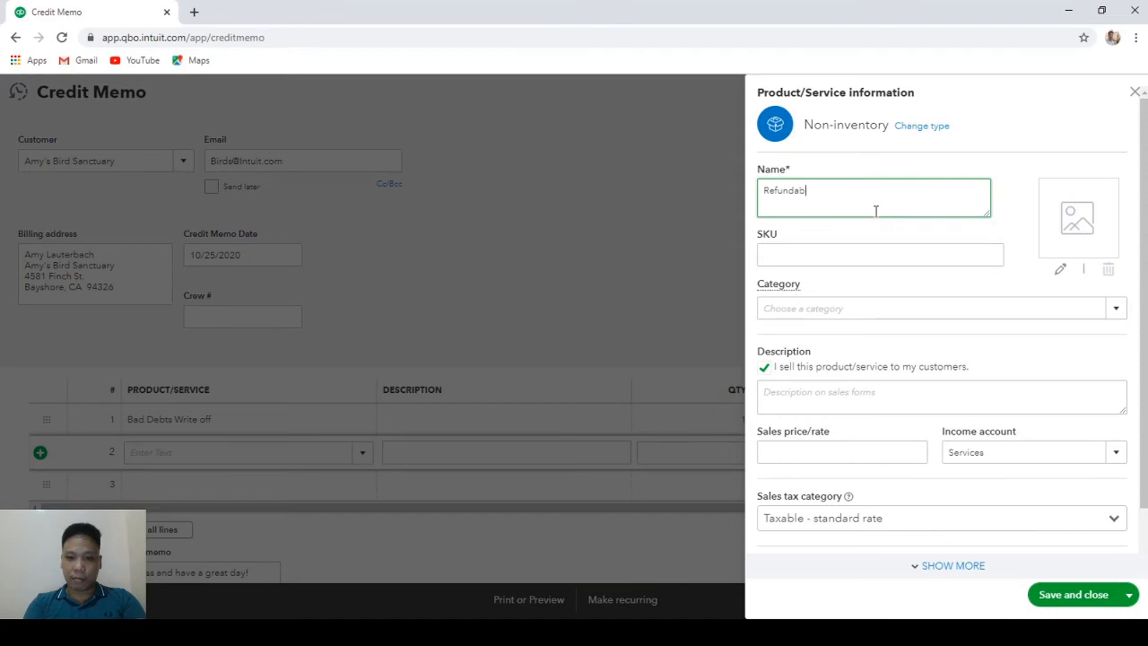
{"action": "type", "text": "le Sales tax"}
{"action": "left_click", "coordinate": [1068, 449]}
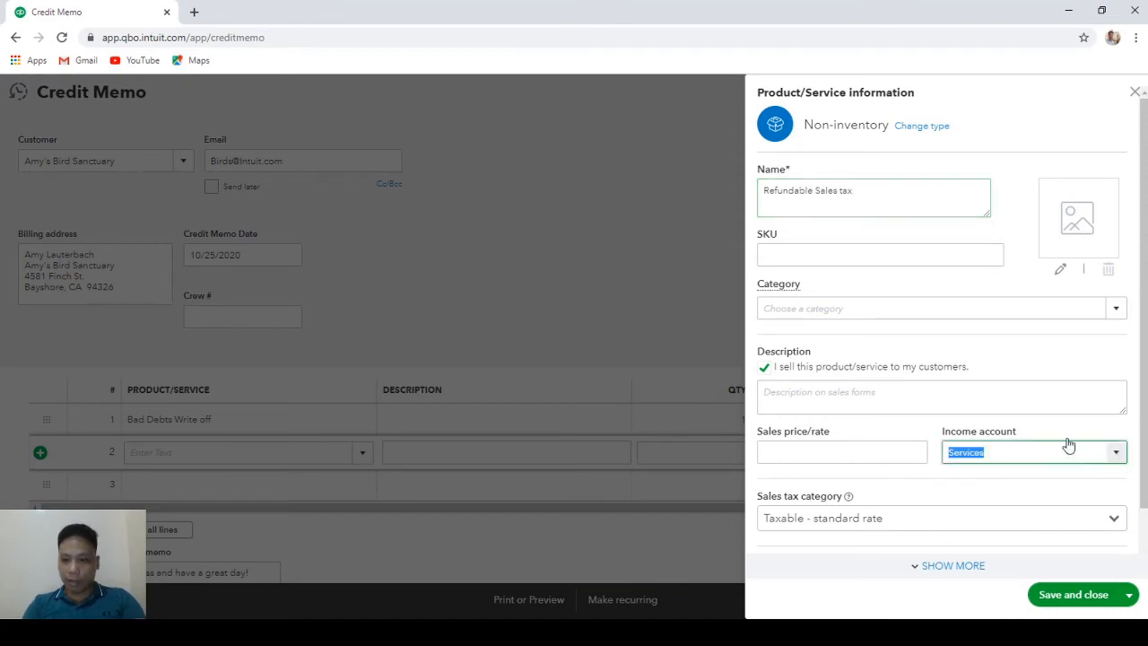
{"action": "scroll", "coordinate": [960, 319], "scroll_direction": "down", "scroll_amount": 4}
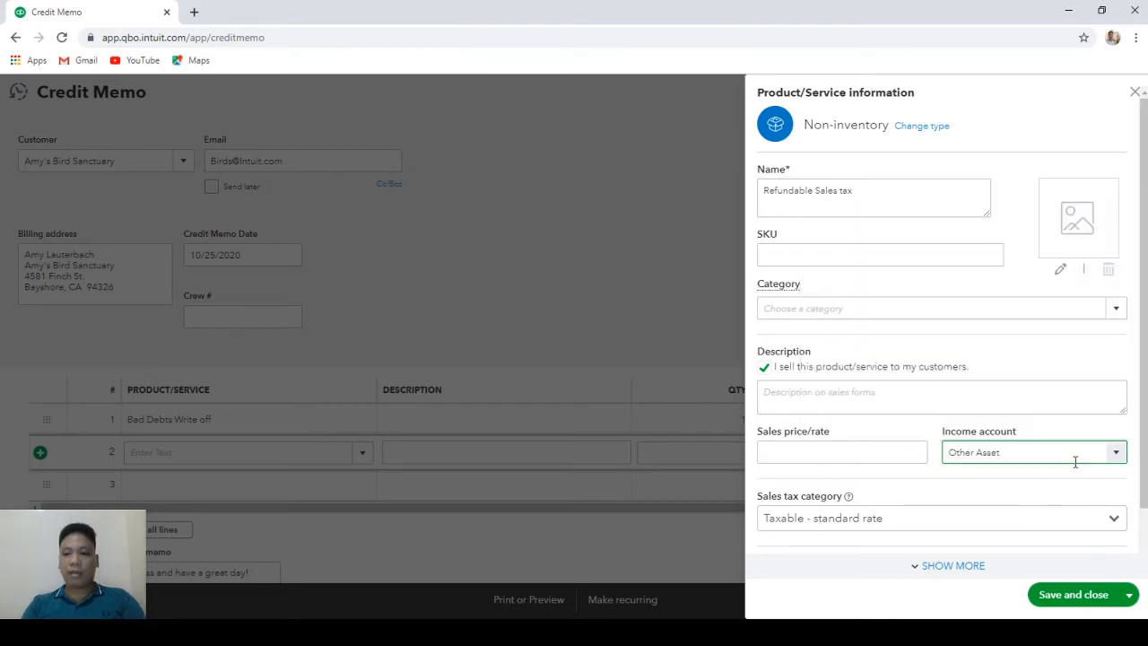
{"action": "left_click", "coordinate": [1096, 597]}
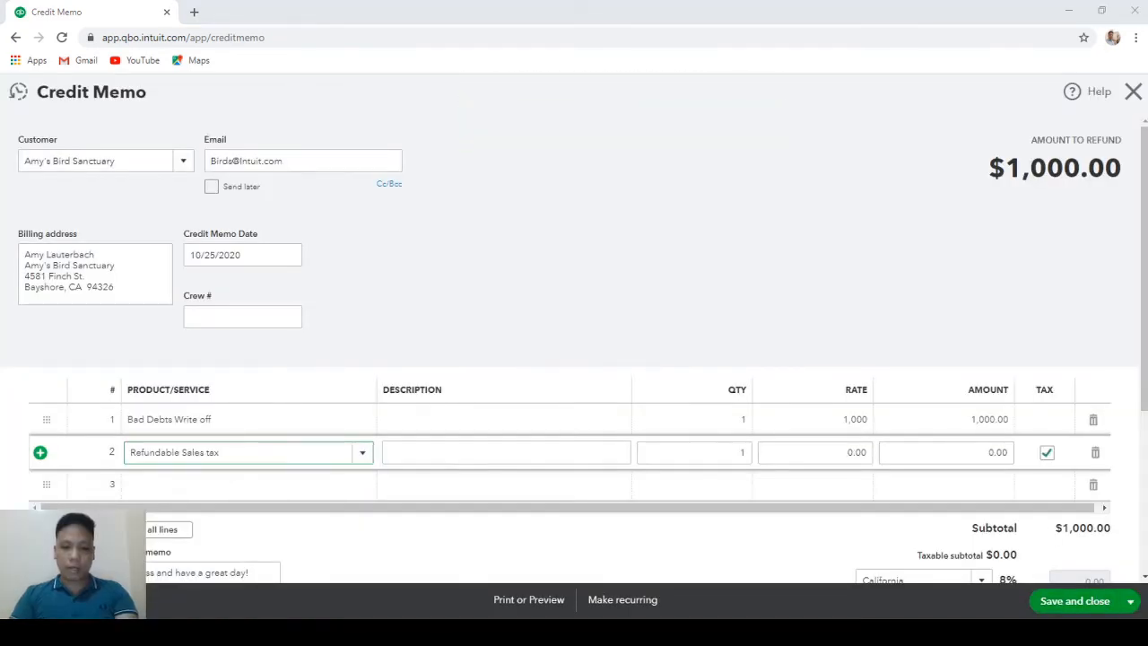
- Set the rate of the Refundable Sales tax line to 80 and make the line non-taxable
{"action": "left_click", "coordinate": [853, 453]}
{"action": "type", "text": "80"}
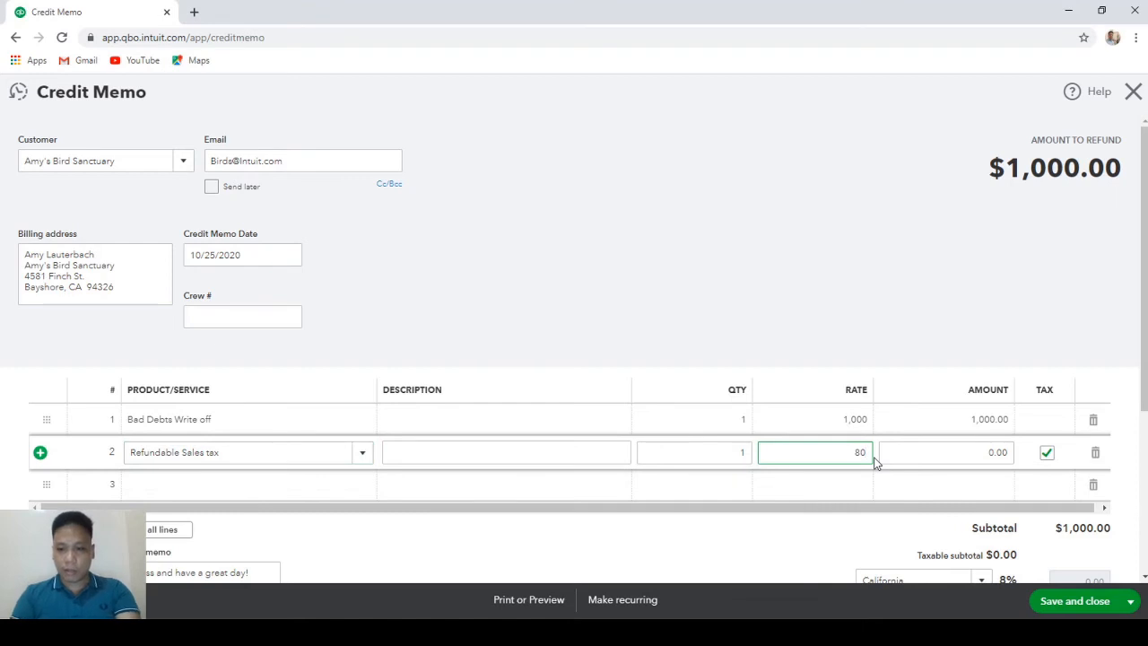
{"action": "left_click", "coordinate": [942, 454]}
{"action": "left_click", "coordinate": [1046, 453]}
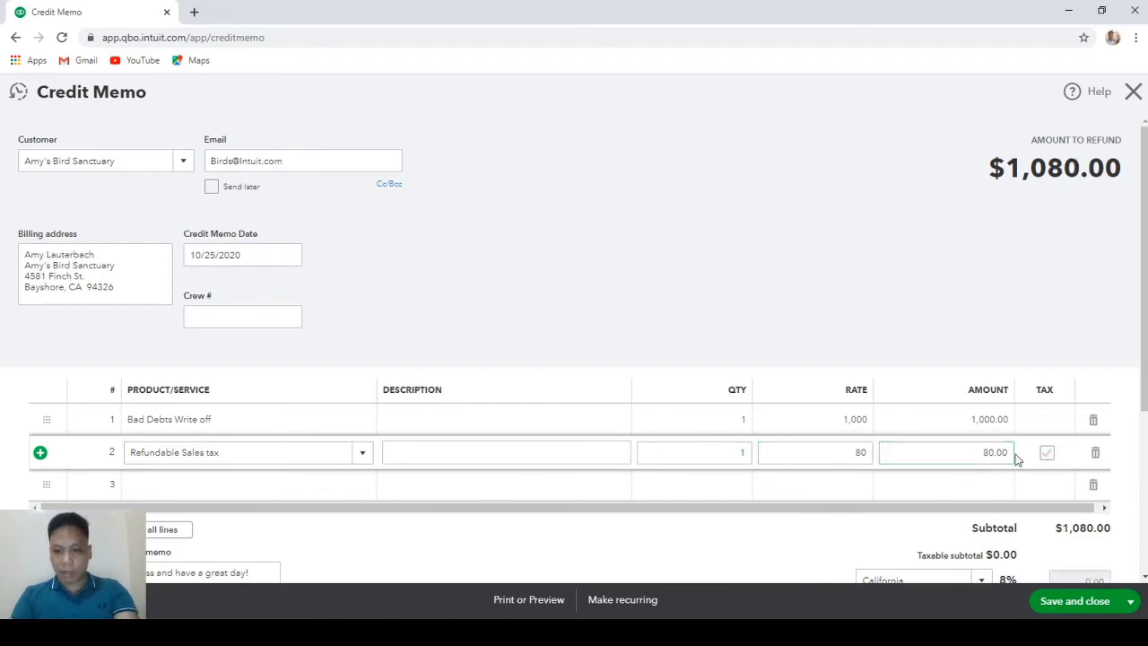
{"action": "scroll", "coordinate": [771, 489], "scroll_direction": "down", "scroll_amount": 1}
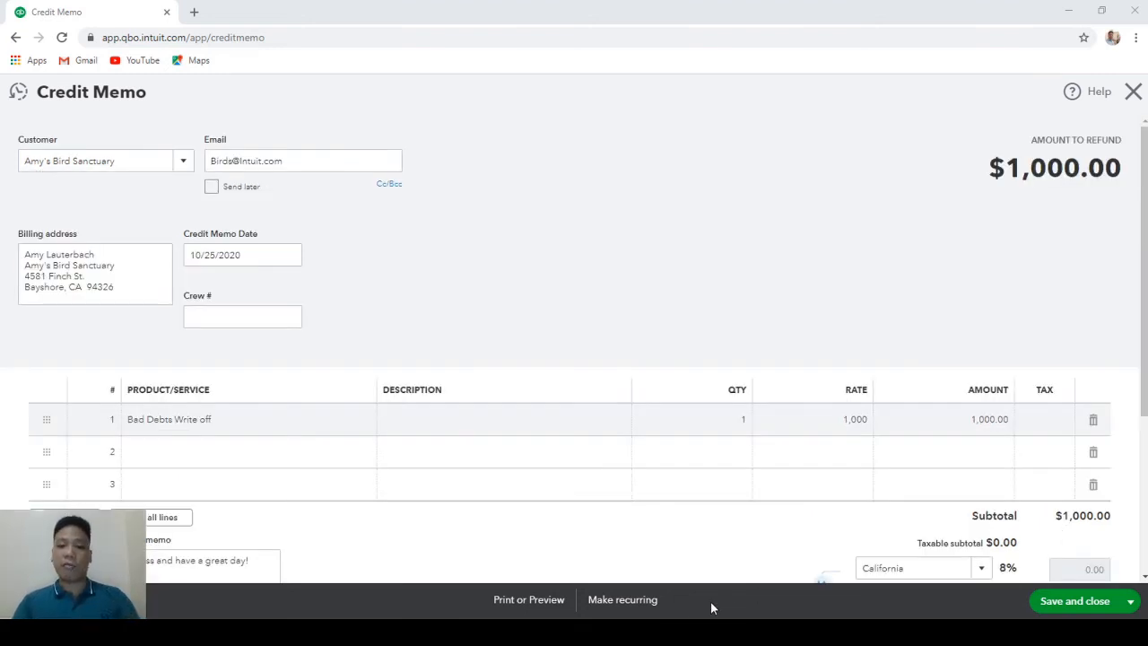
- Set the rate of the Bad Debts Write off line to 1,080
{"action": "left_click", "coordinate": [846, 419]}
{"action": "type", "text": "1,080"}
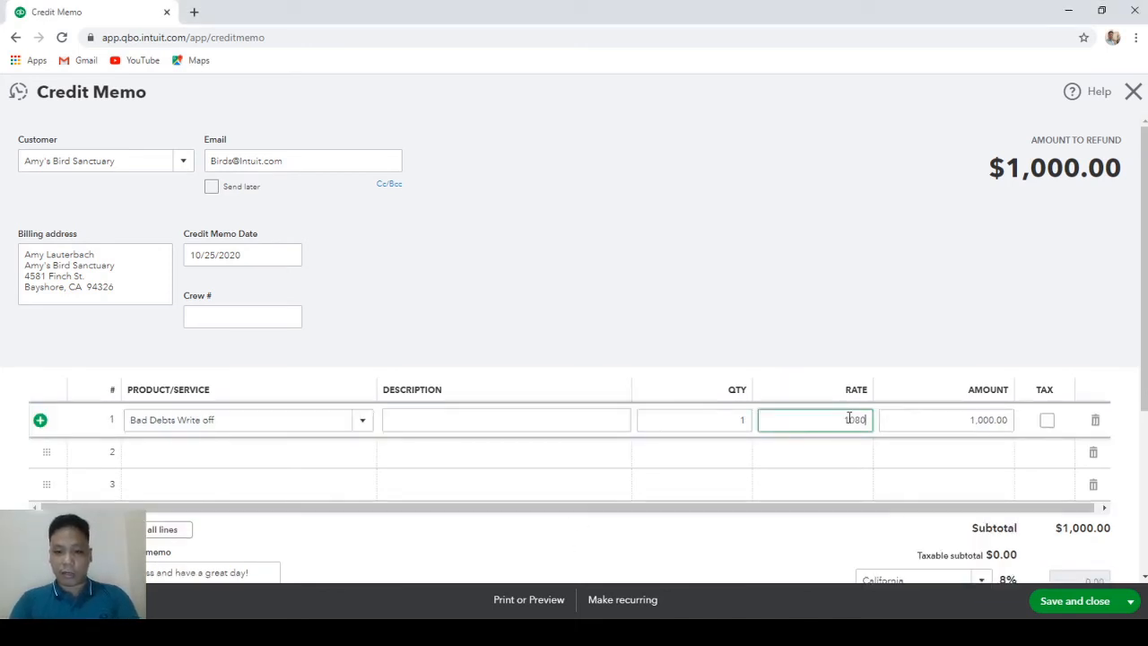
{"action": "key", "text": "Tab"}
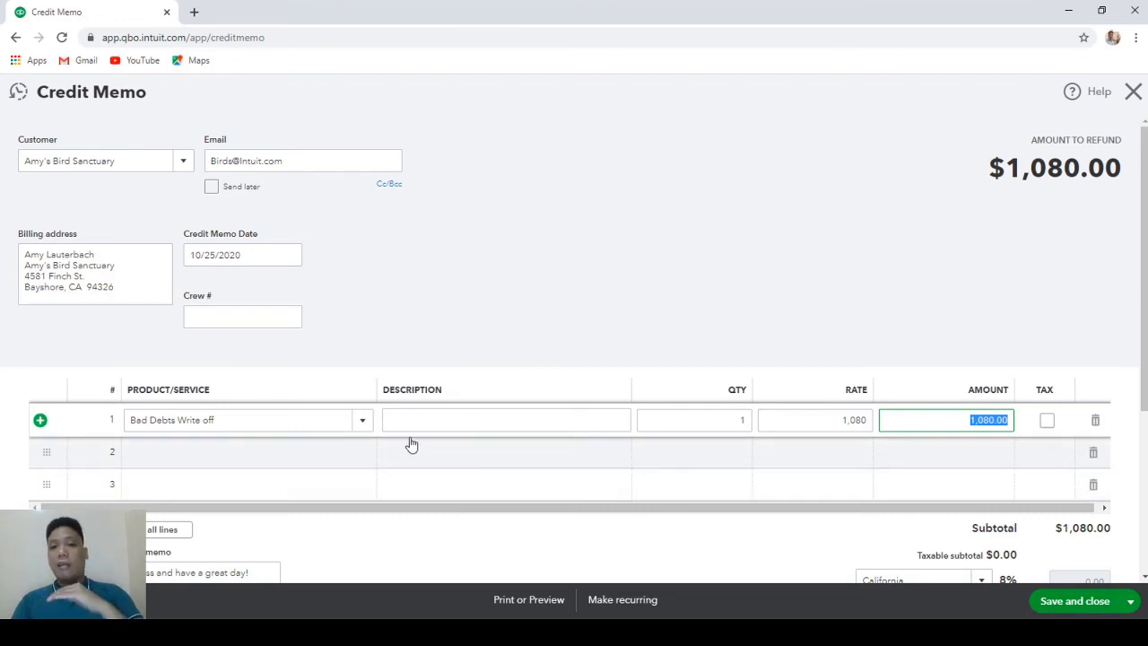
- Add a new non-inventory item named "Sales Tax Expense" for the second line of the credit memo
{"action": "left_click", "coordinate": [343, 454]}
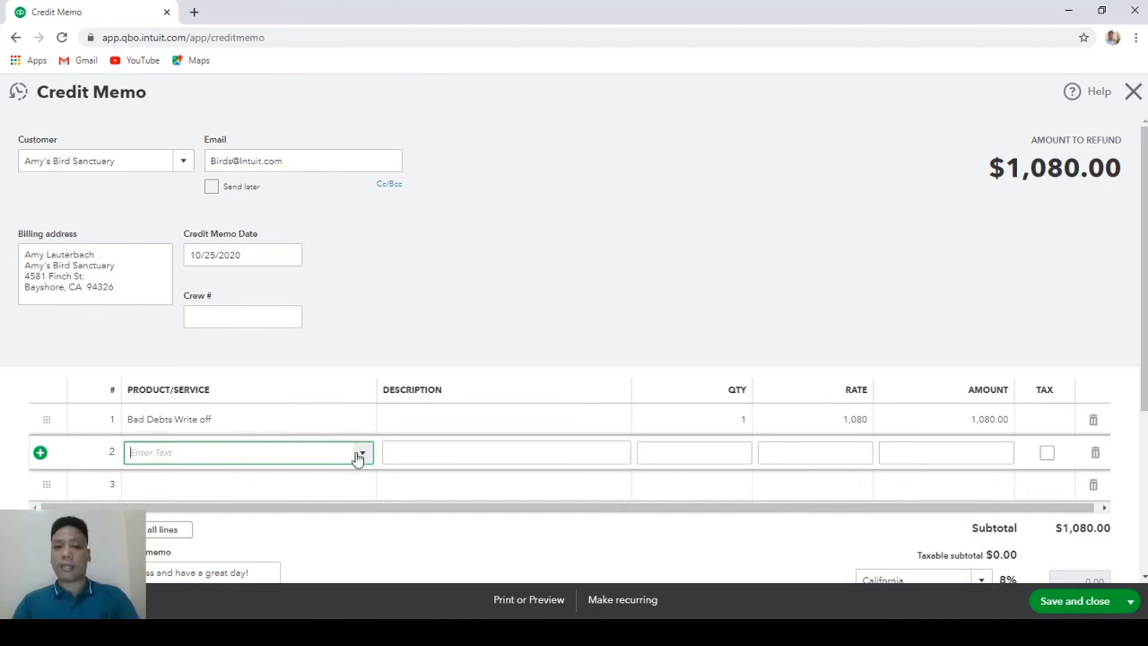
{"action": "left_click", "coordinate": [361, 455]}
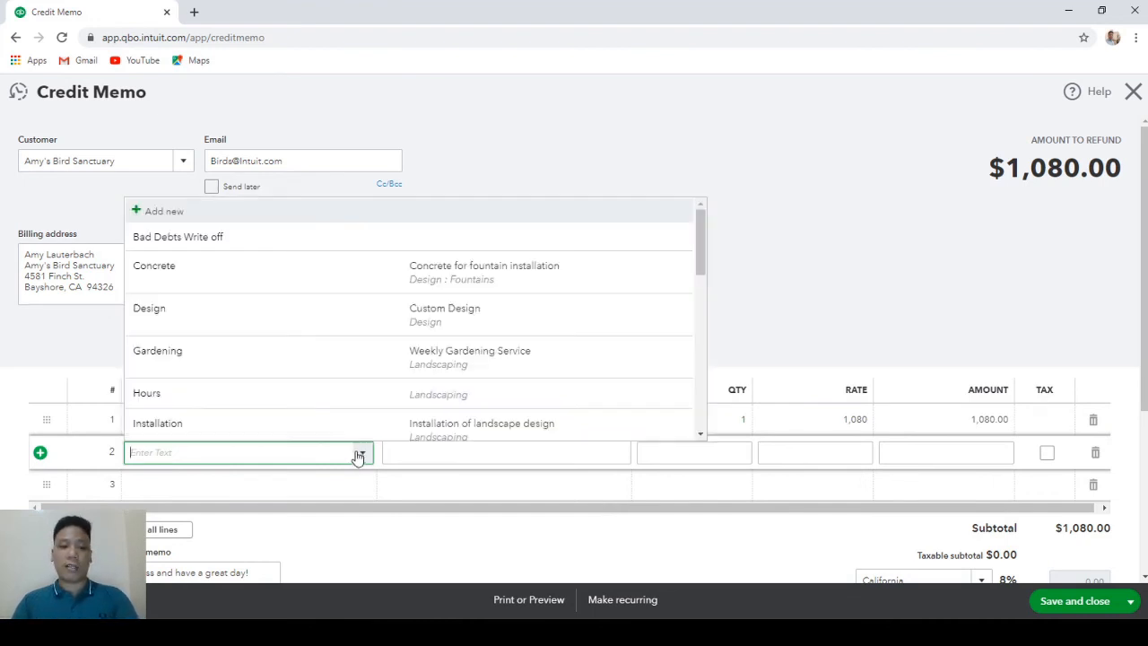
{"action": "left_click", "coordinate": [211, 216]}
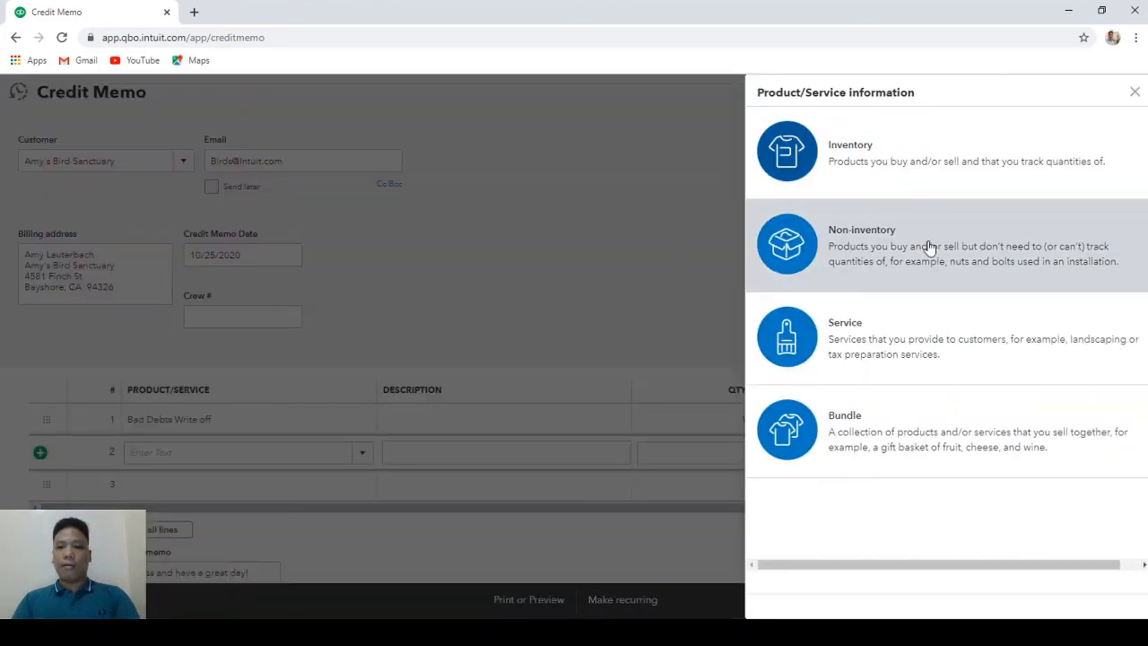
{"action": "left_click", "coordinate": [930, 247]}
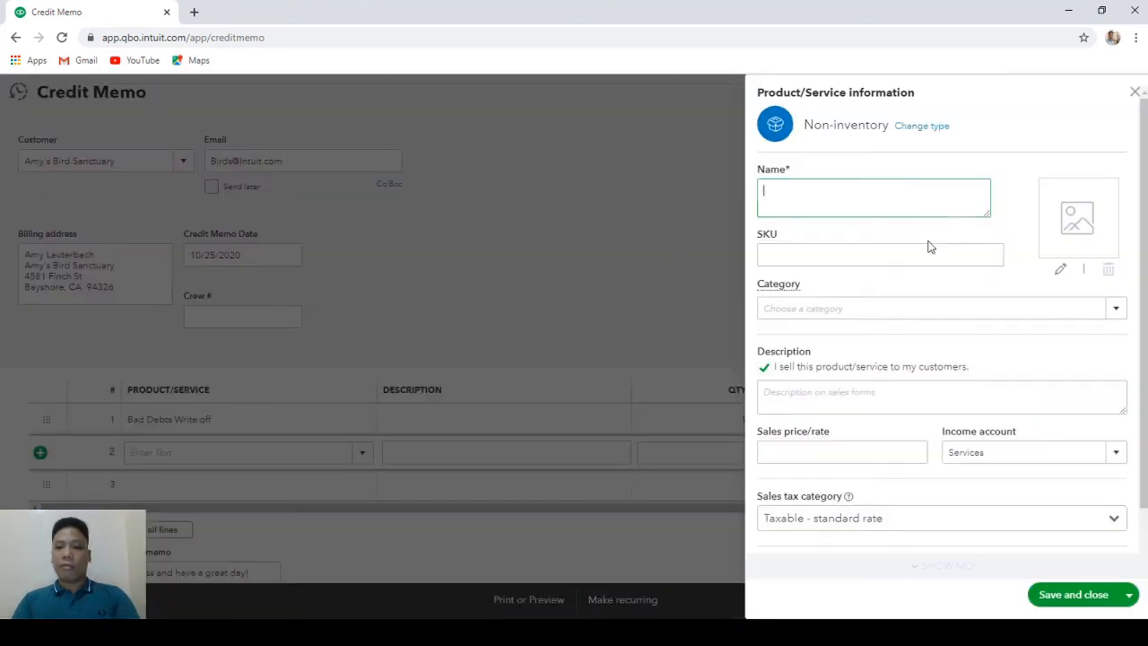
{"action": "type", "text": "Sa"}
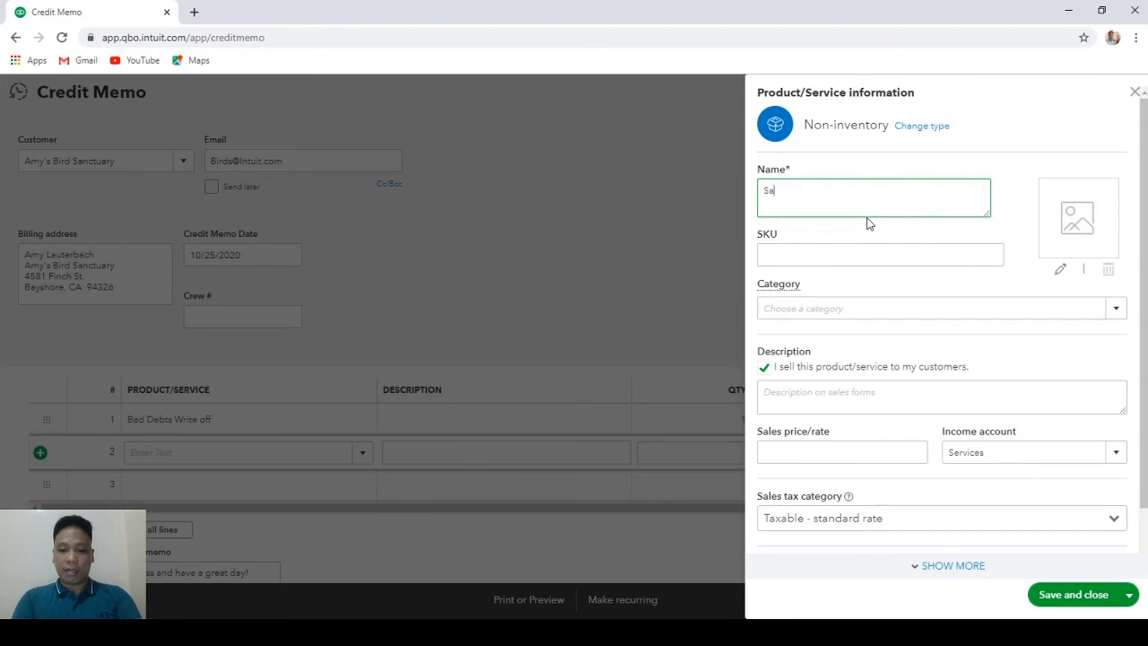
{"action": "type", "text": "les Tax Expesn"}
{"action": "key", "text": "BackSpace"}
{"action": "key", "text": "BackSpace"}
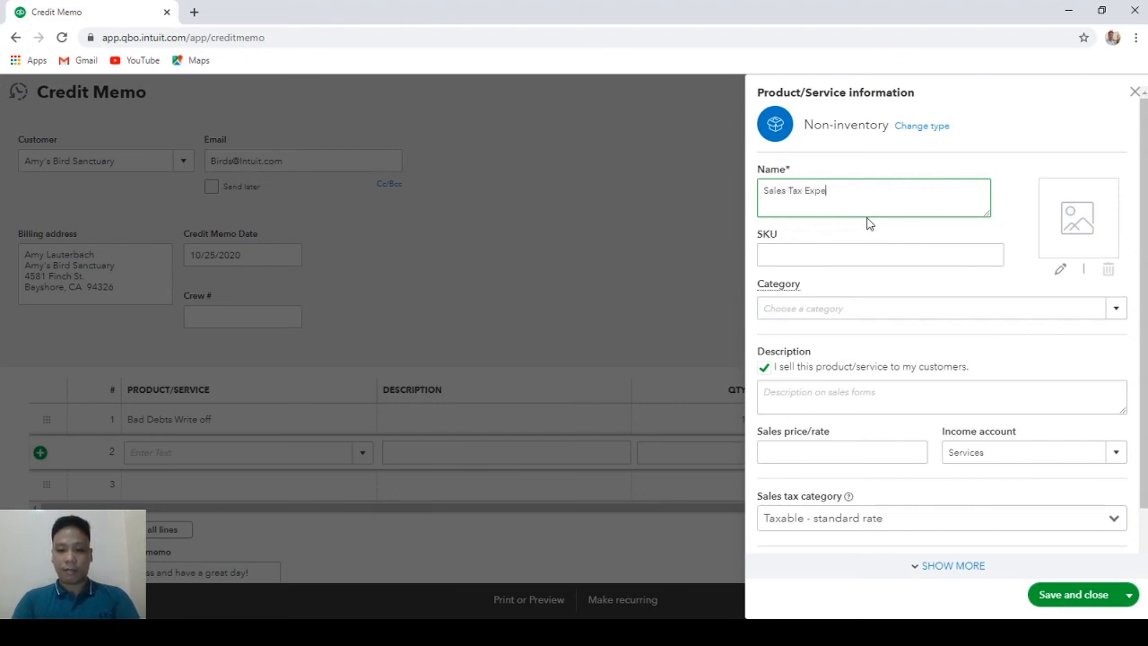
{"action": "type", "text": "nse"}
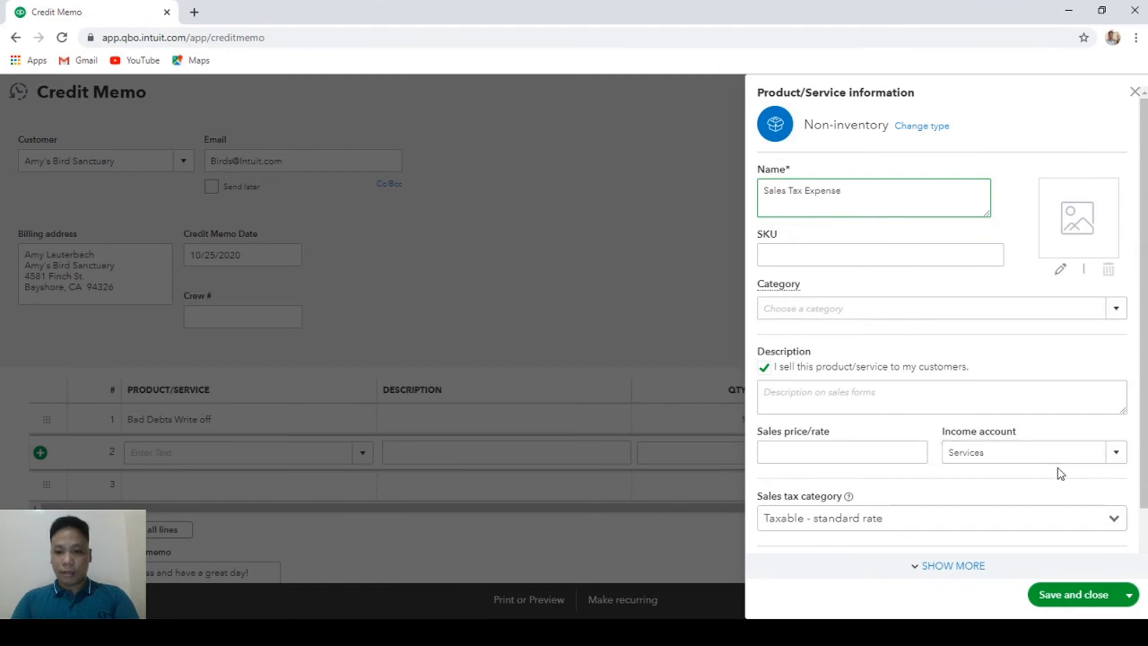
- Add a new account for the item's income account with type Other Expense and detail type Other Miscellaneous Expense
{"action": "left_click", "coordinate": [1115, 453]}
{"action": "scroll", "coordinate": [964, 314], "scroll_direction": "down", "scroll_amount": 5}
{"action": "scroll", "coordinate": [957, 307], "scroll_direction": "up", "scroll_amount": 8}
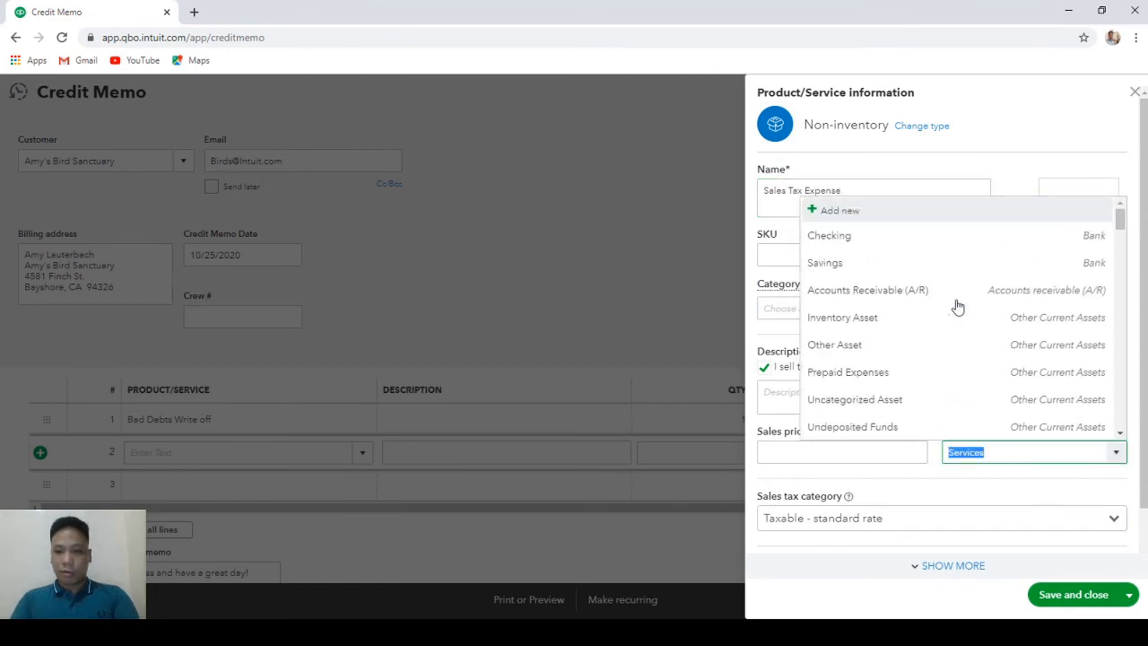
{"action": "left_click", "coordinate": [879, 213]}
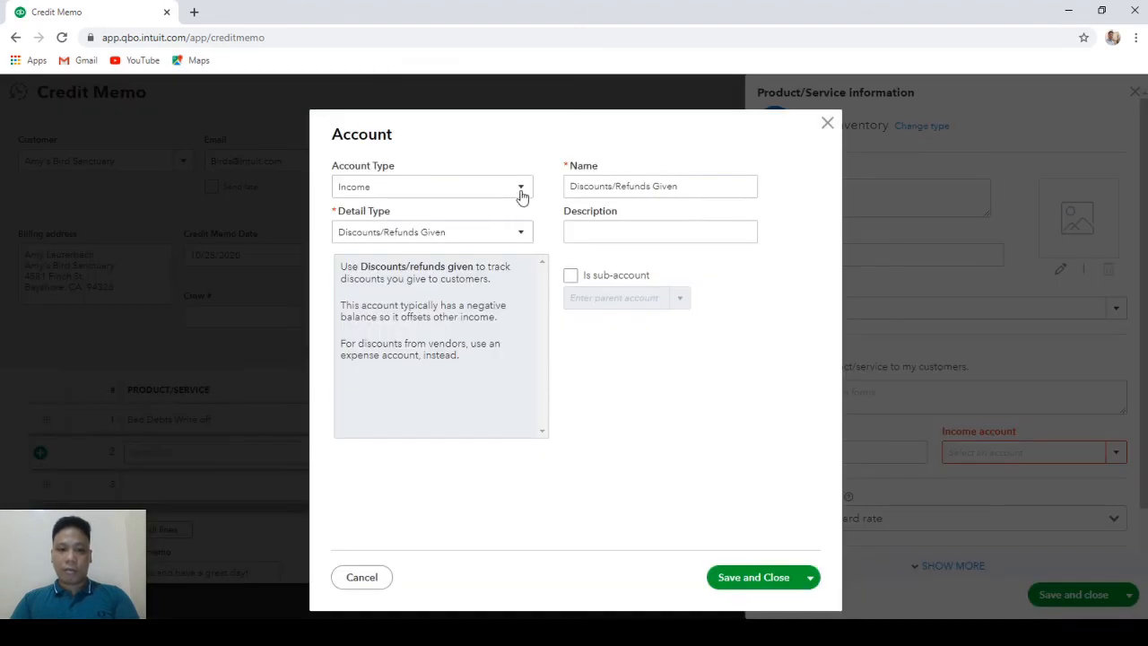
{"action": "left_click", "coordinate": [521, 188]}
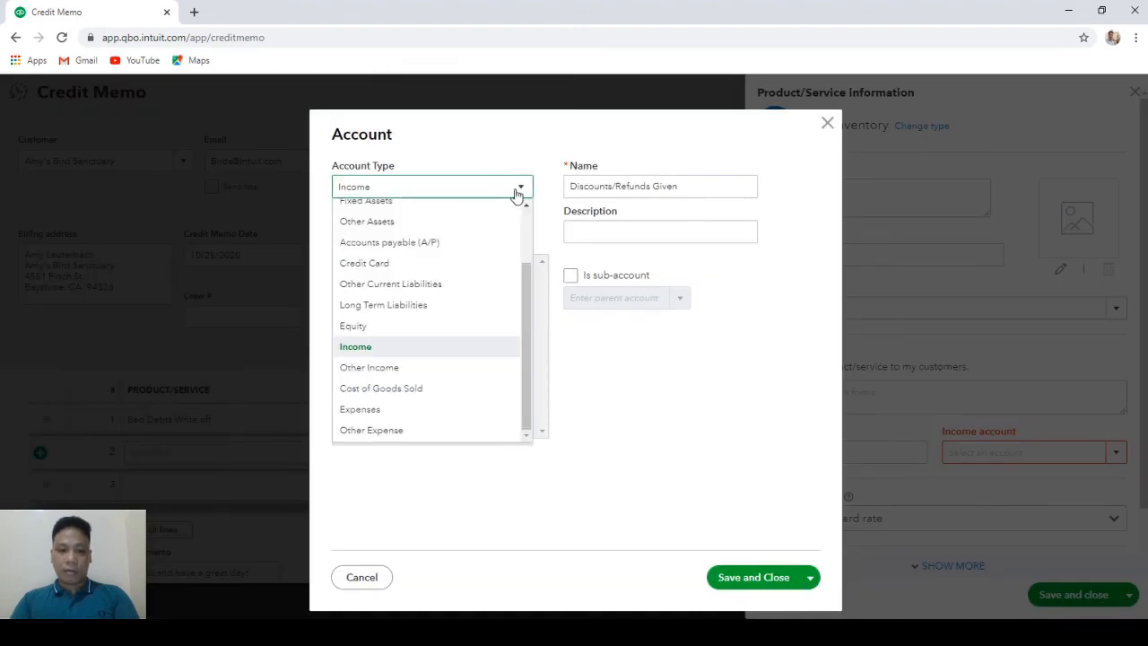
{"action": "left_click", "coordinate": [404, 432]}
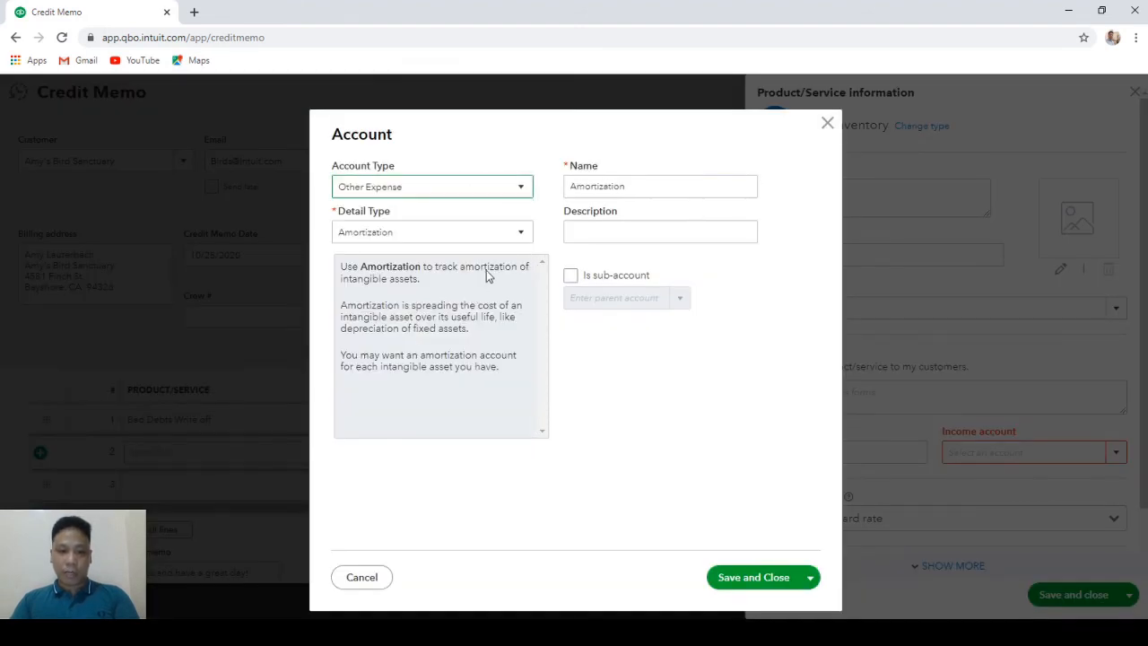
{"action": "left_click", "coordinate": [515, 233]}
{"action": "scroll", "coordinate": [433, 440], "scroll_direction": "down", "scroll_amount": 3}
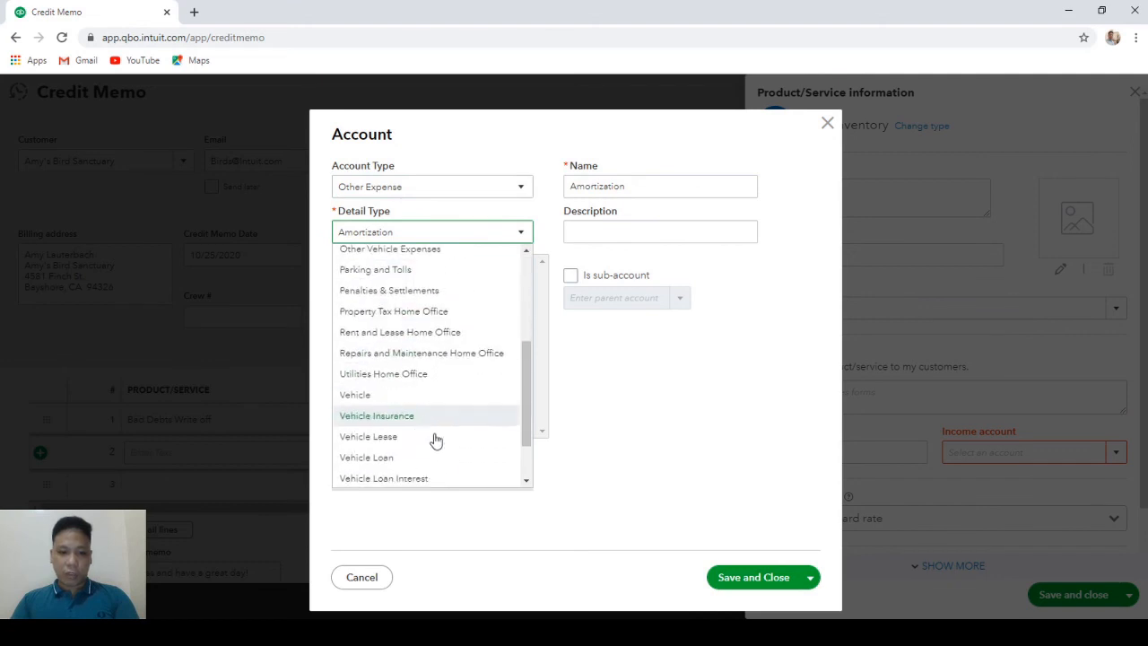
{"action": "scroll", "coordinate": [422, 413], "scroll_direction": "up", "scroll_amount": 1}
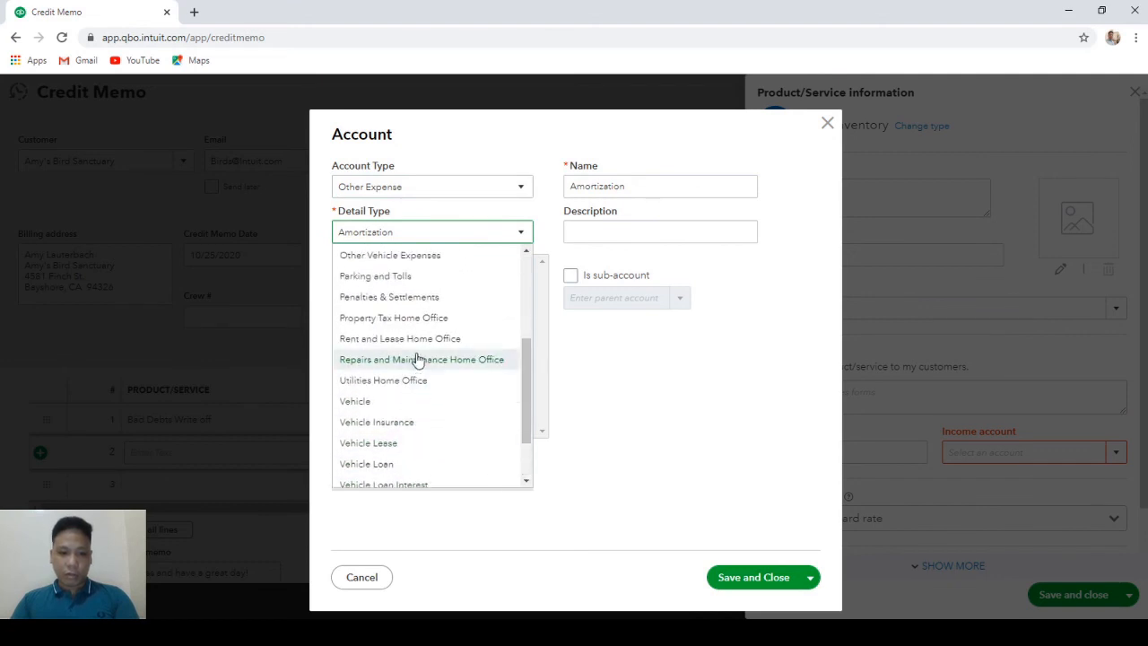
{"action": "scroll", "coordinate": [418, 364], "scroll_direction": "up", "scroll_amount": 2}
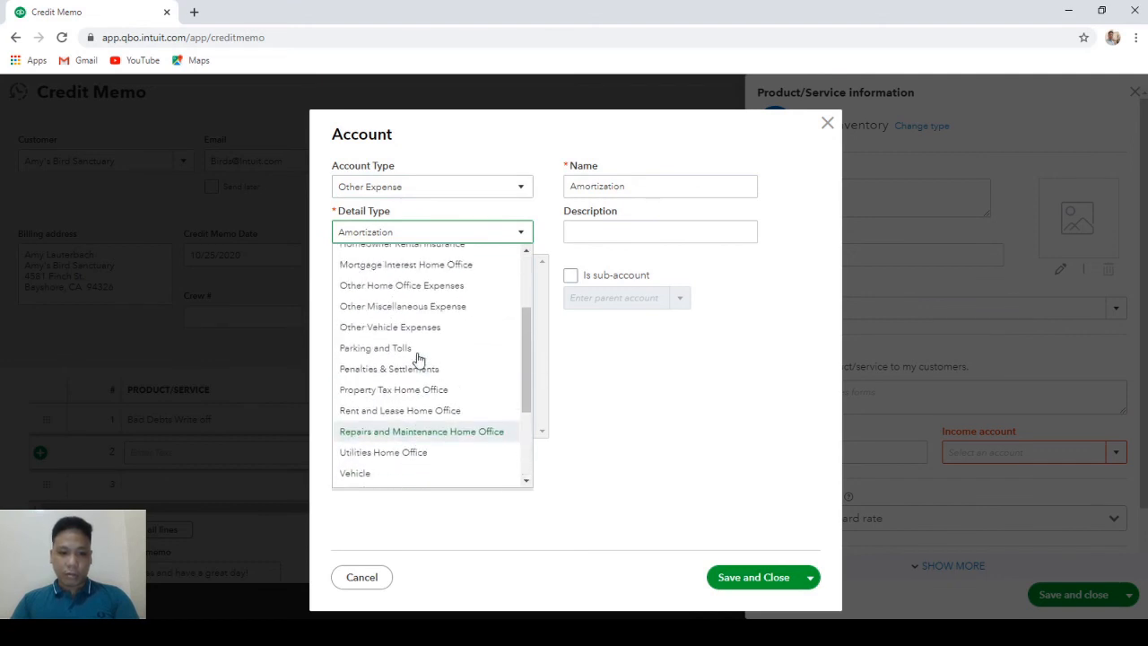
{"action": "left_click", "coordinate": [430, 310]}
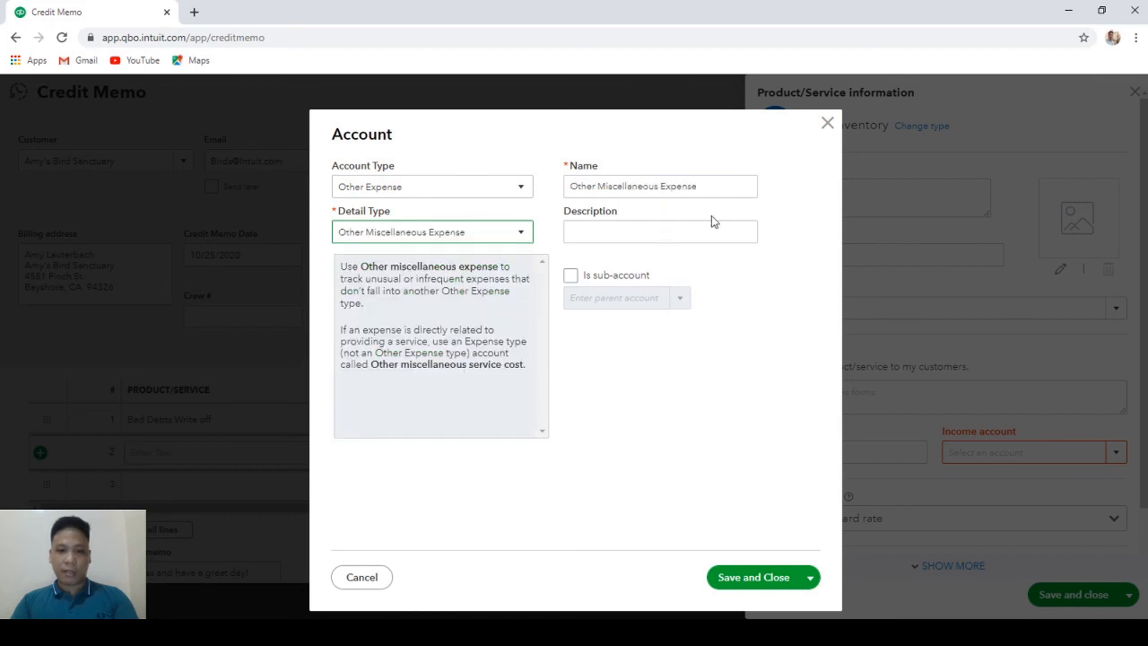
- Name the new account "Sales Tax Expense", save it, and save and close the item
{"action": "triple_click", "coordinate": [724, 186]}
{"action": "type", "text": "Sales Tax e"}
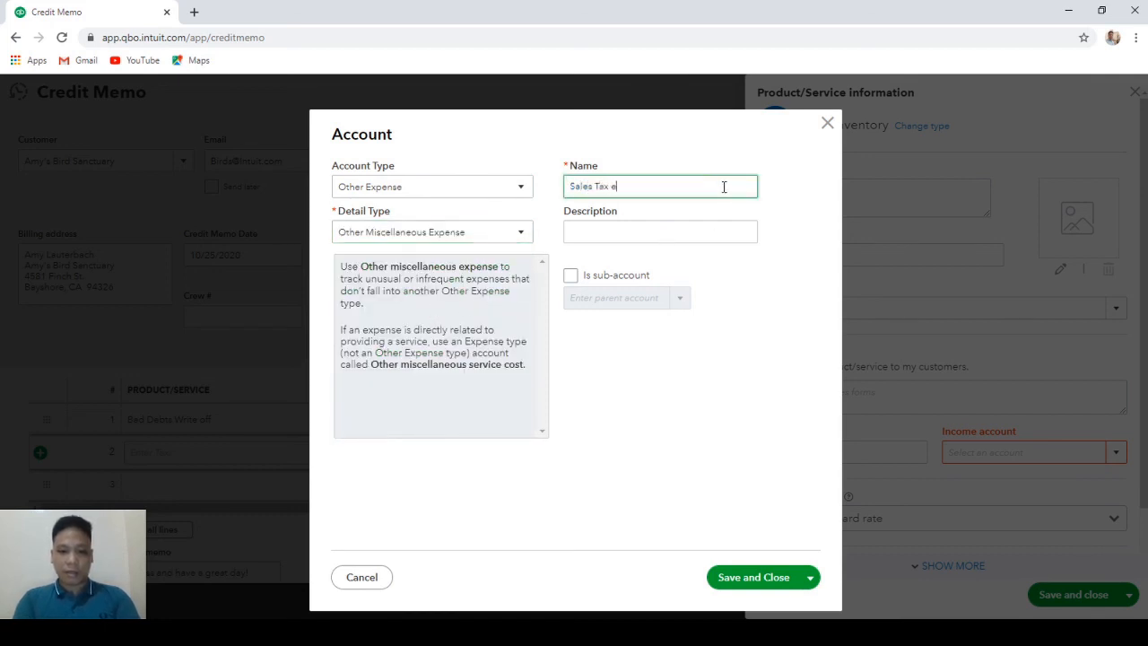
{"action": "key", "text": "BackSpace"}
{"action": "type", "text": "Expense"}
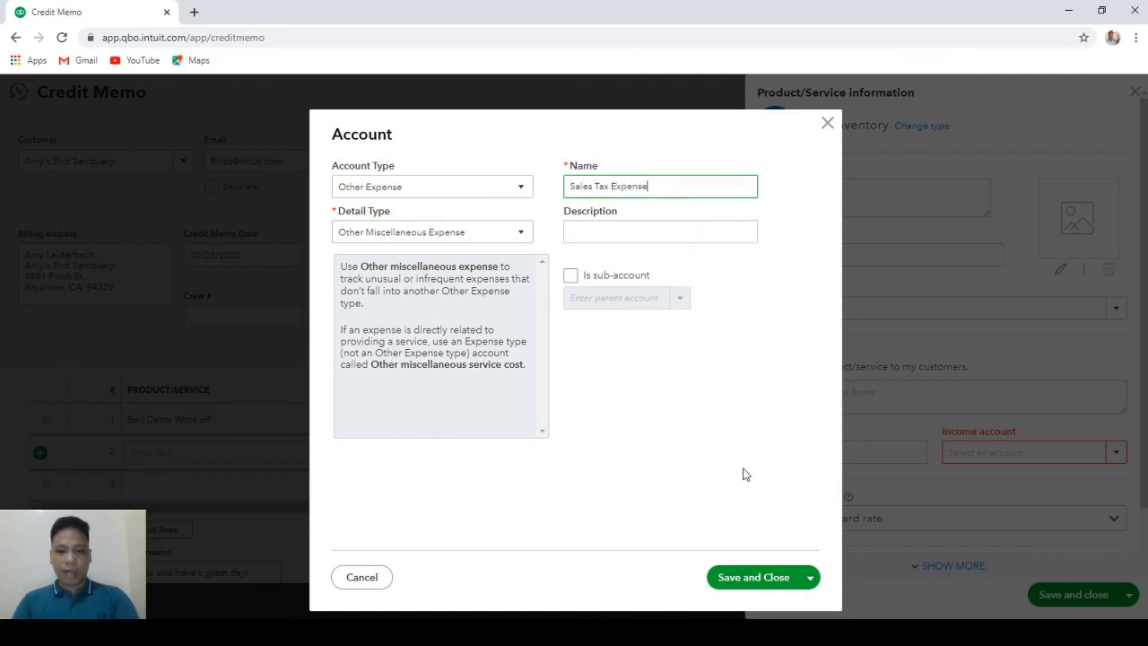
{"action": "left_click", "coordinate": [780, 579]}
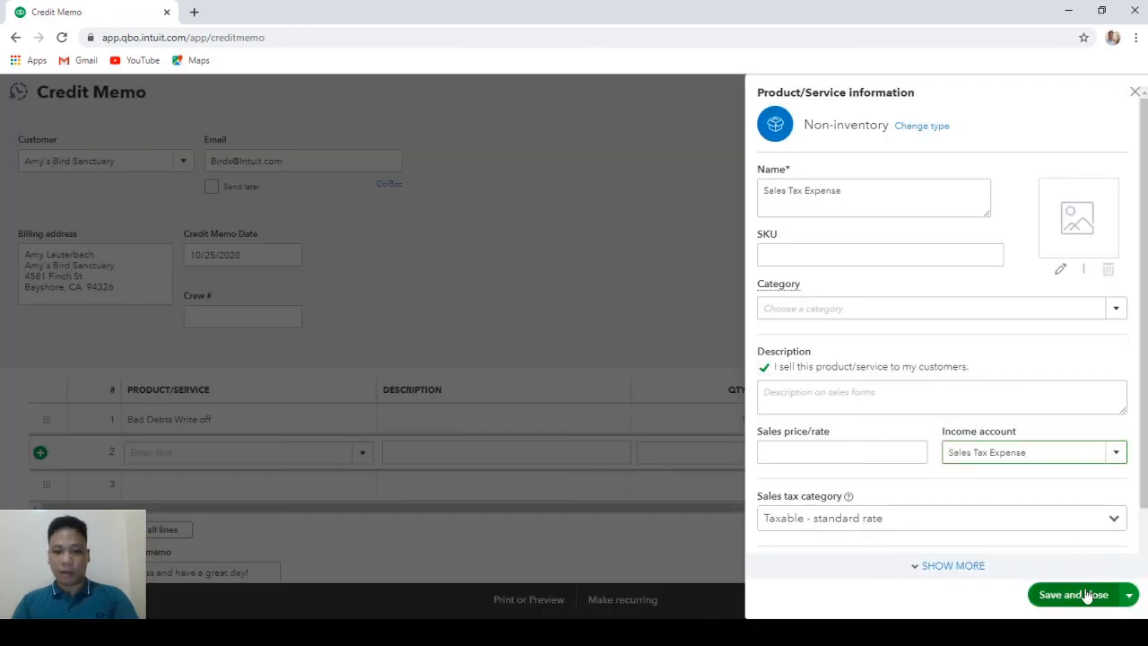
{"action": "left_click", "coordinate": [1088, 594]}
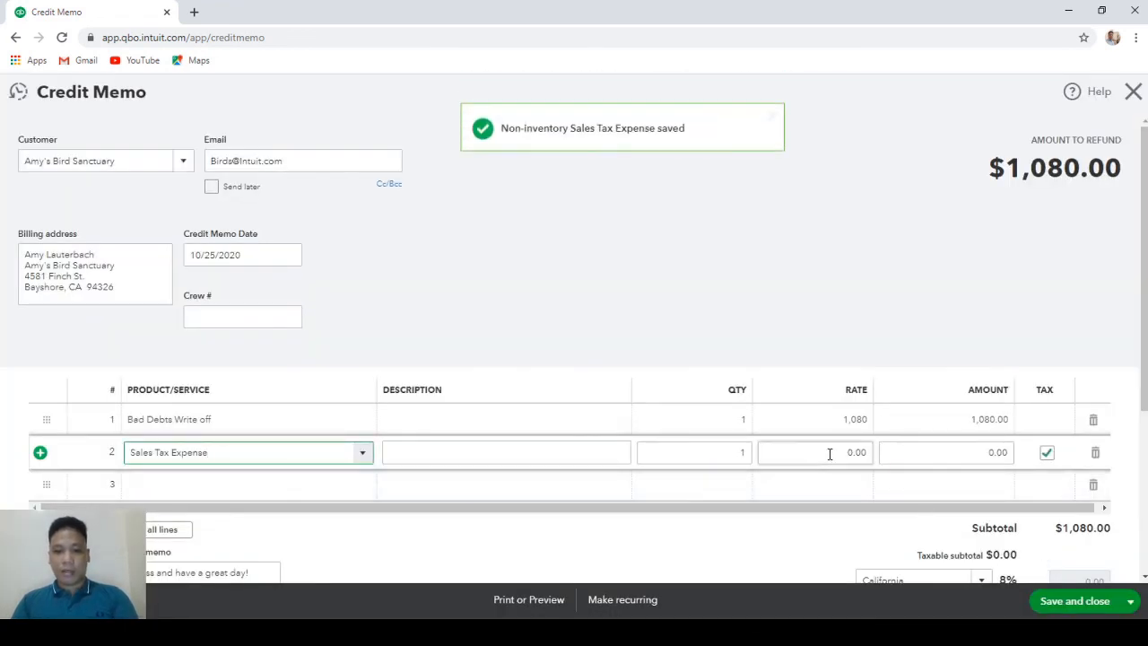
- Set the rate of the Sales Tax Expense line to 80 and of the Bad Debts Write off line to 1000
{"action": "left_click", "coordinate": [831, 452]}
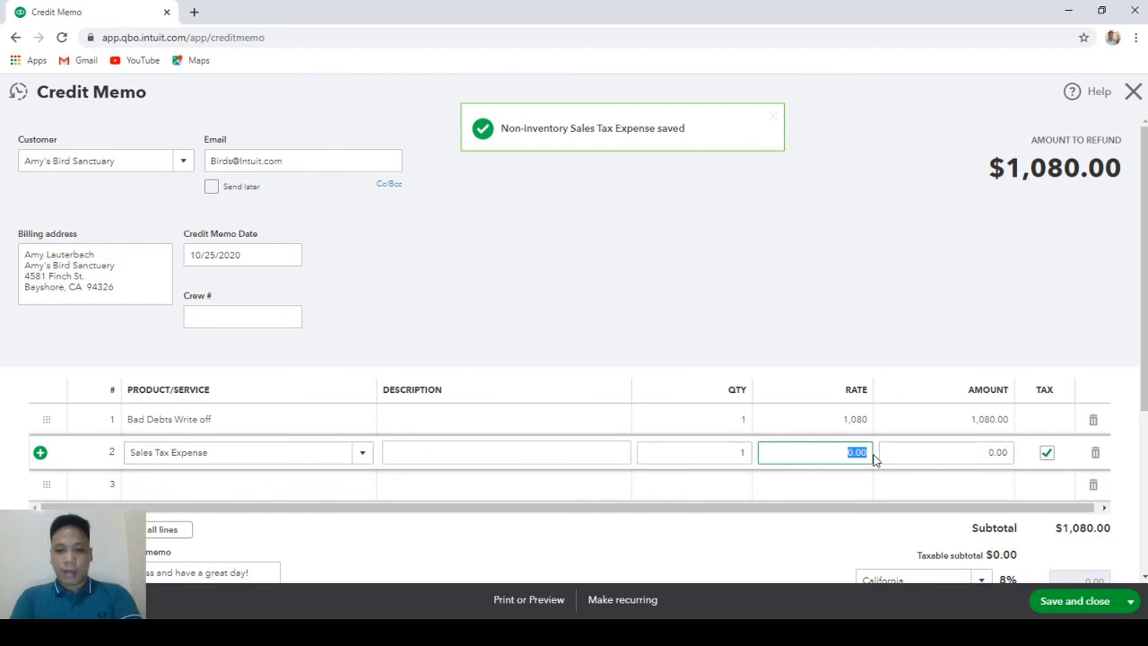
{"action": "type", "text": "80"}
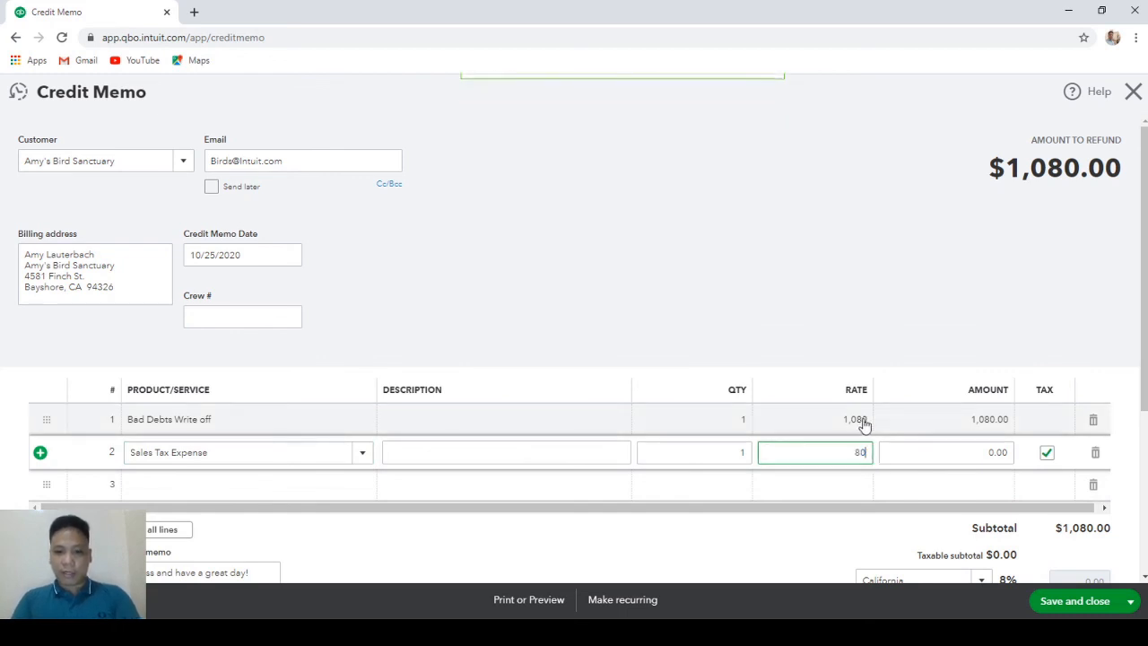
{"action": "left_click", "coordinate": [863, 422]}
{"action": "type", "text": "1000"}
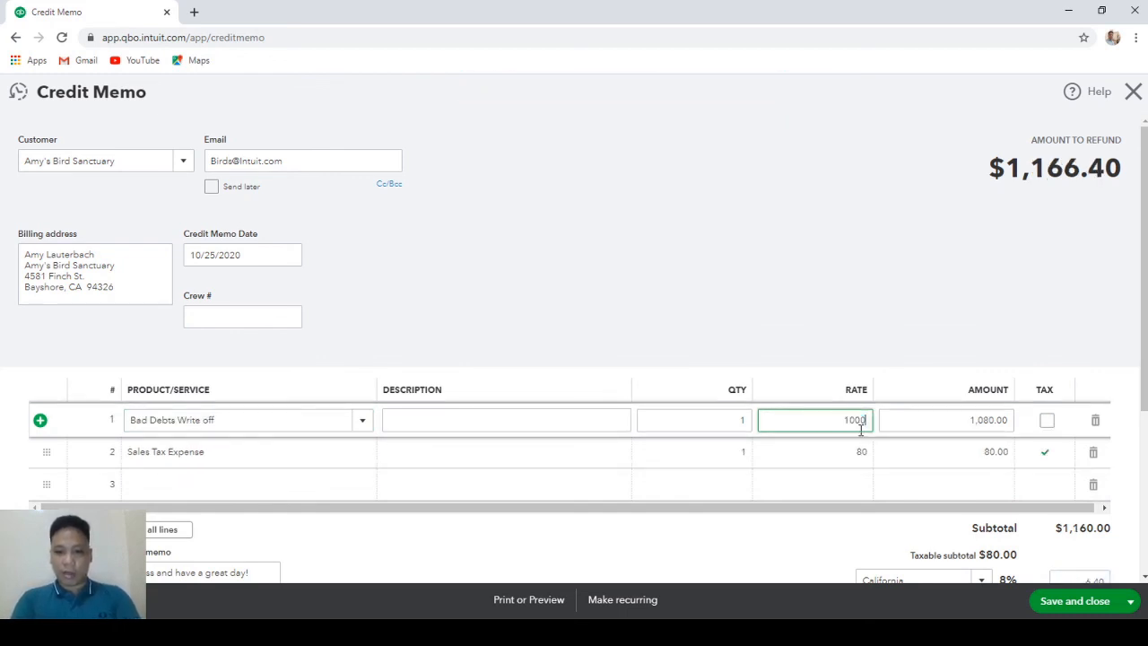
- Make the Sales Tax Expense line of the credit memo non-taxable
{"action": "left_click", "coordinate": [948, 458]}
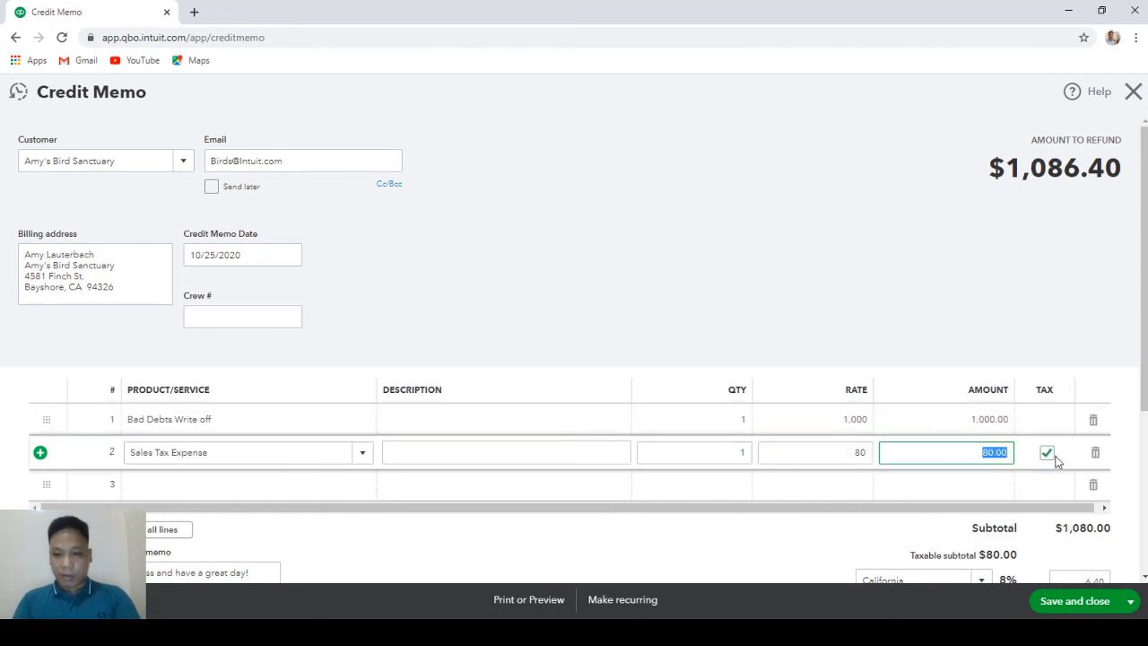
{"action": "left_click", "coordinate": [1047, 452]}
{"action": "scroll", "coordinate": [1022, 471], "scroll_direction": "down", "scroll_amount": 2}
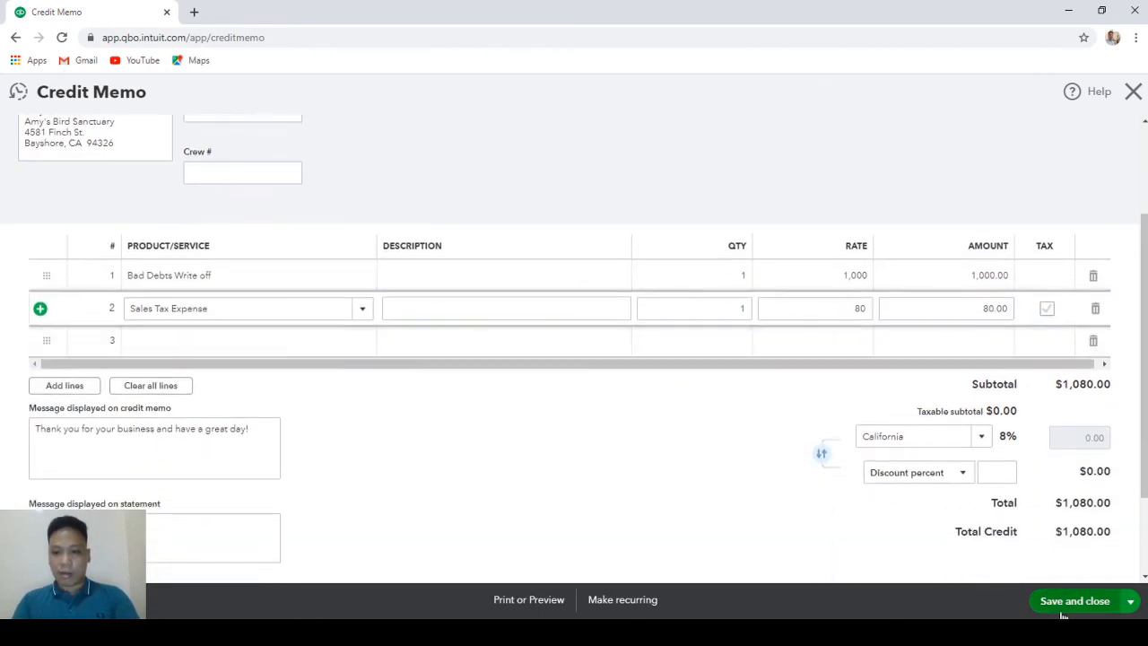